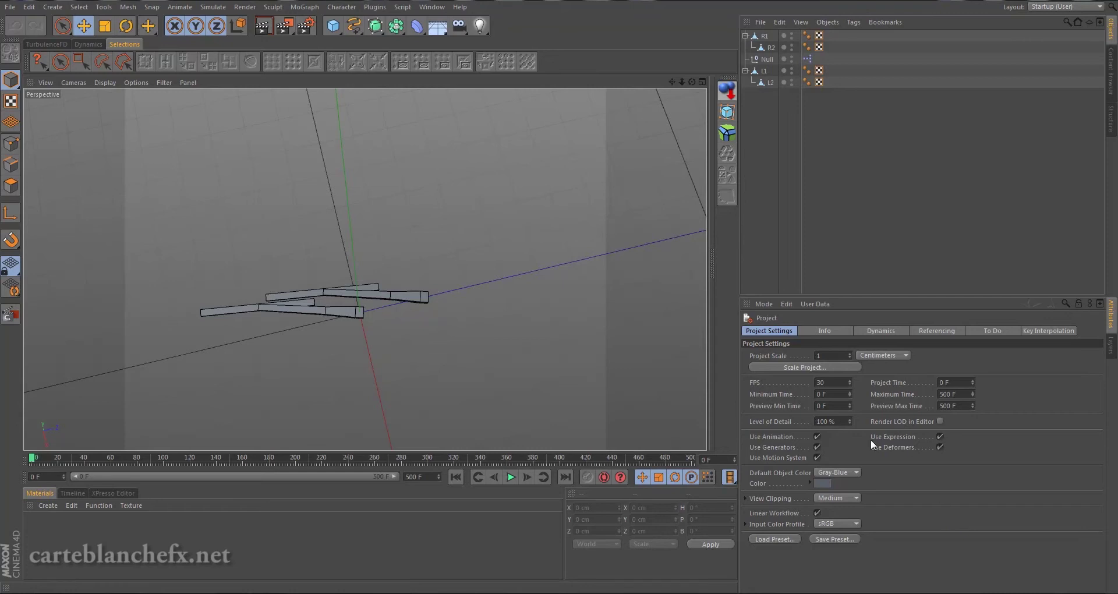
- Play the existing wiper arm animation and pause it around frame 133
click(511, 478)
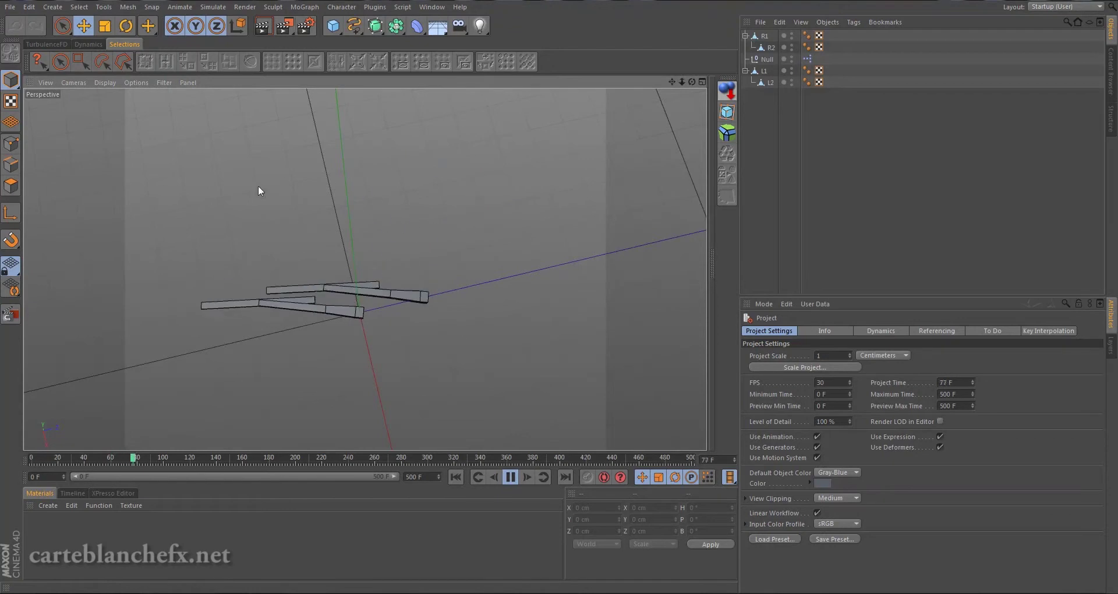
click(511, 478)
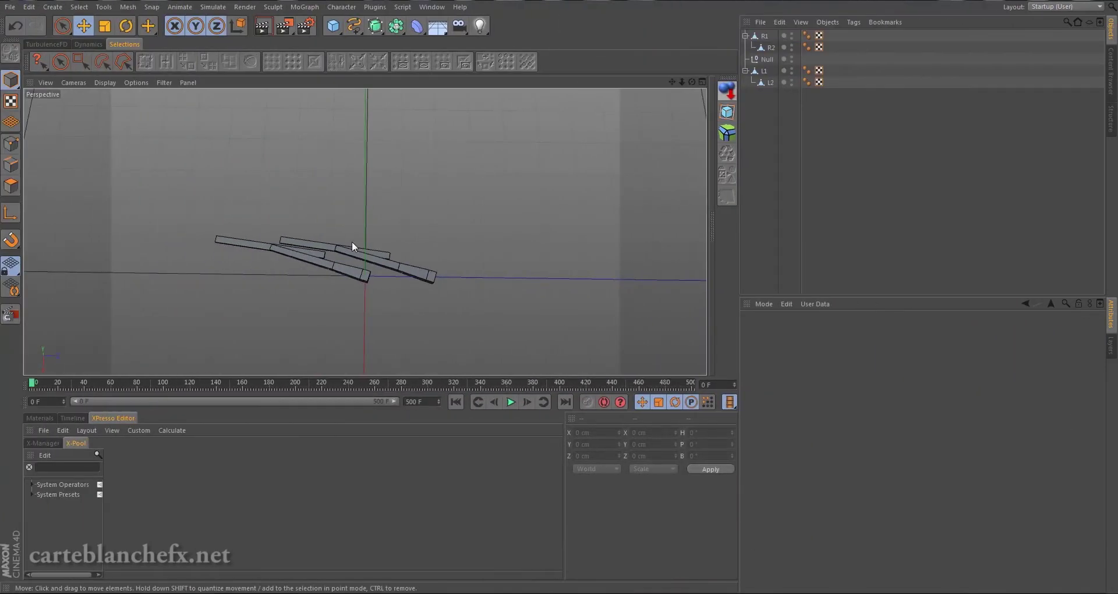
click(338, 270)
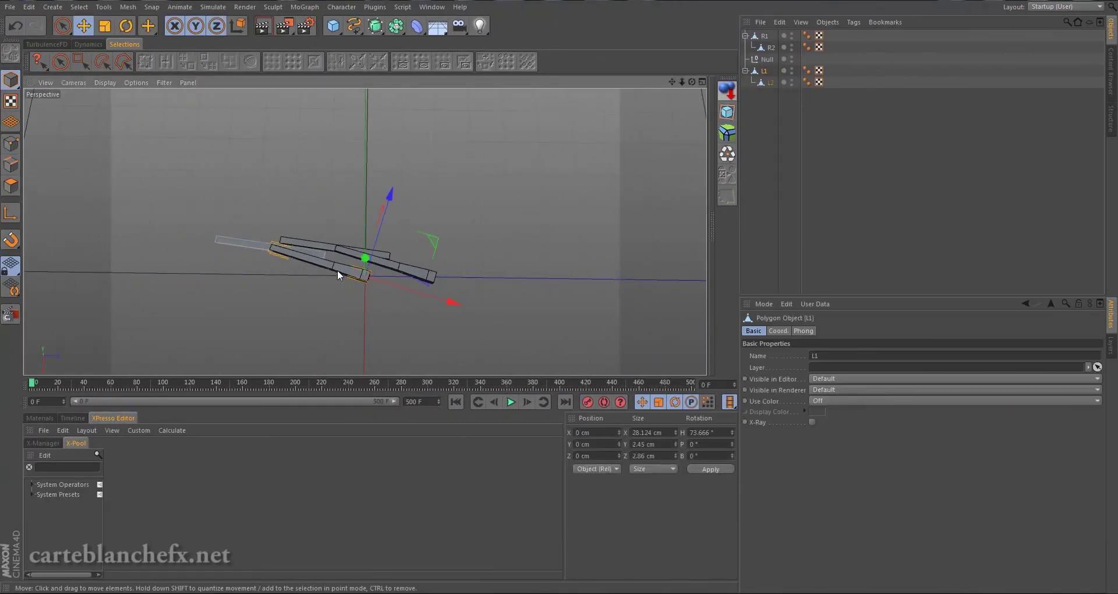
click(254, 246)
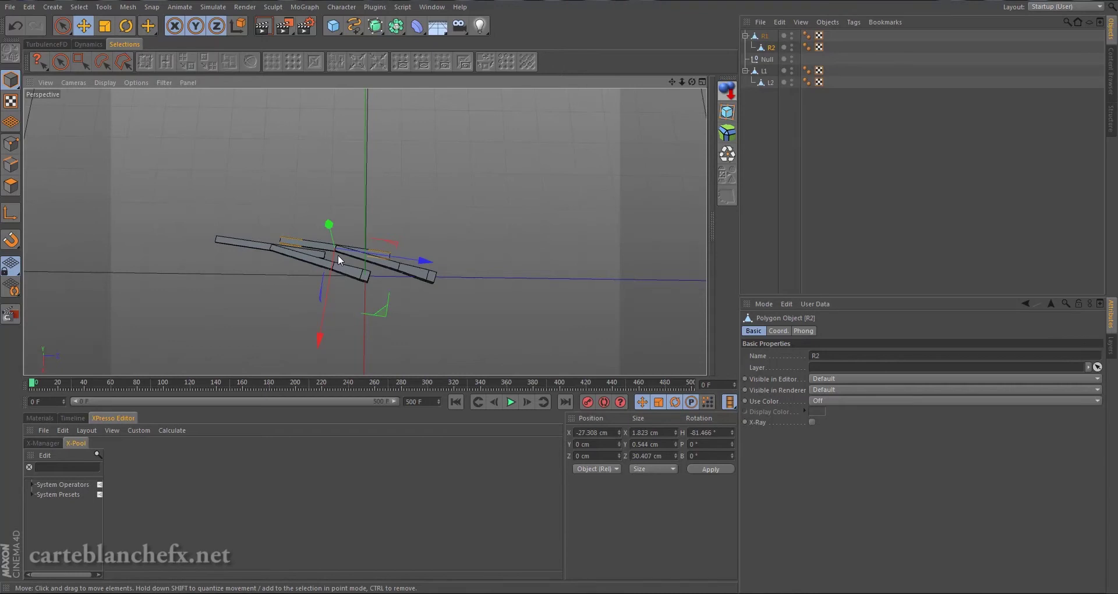
click(463, 313)
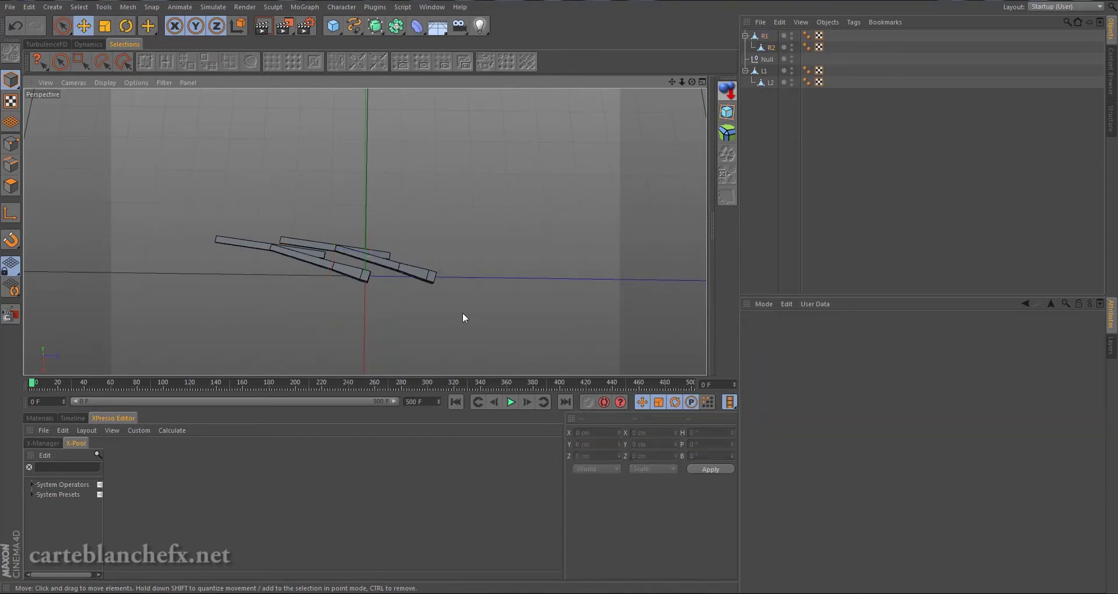
- Add an XPresso tag to the Null and enlarge the XPresso Editor's node area
right_click(768, 59)
mouse_move(811, 66)
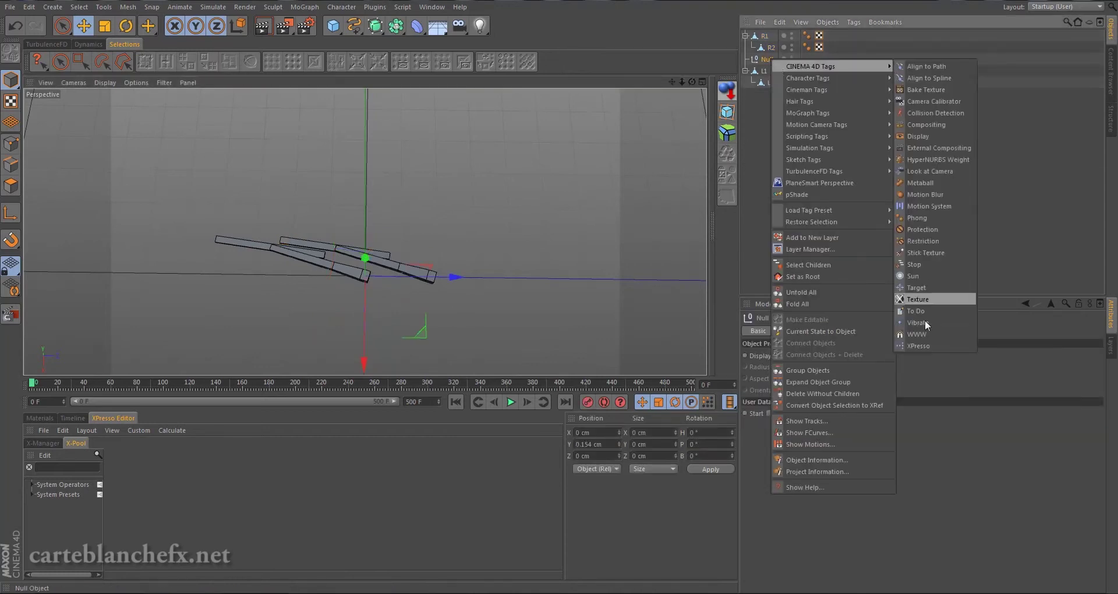
click(927, 346)
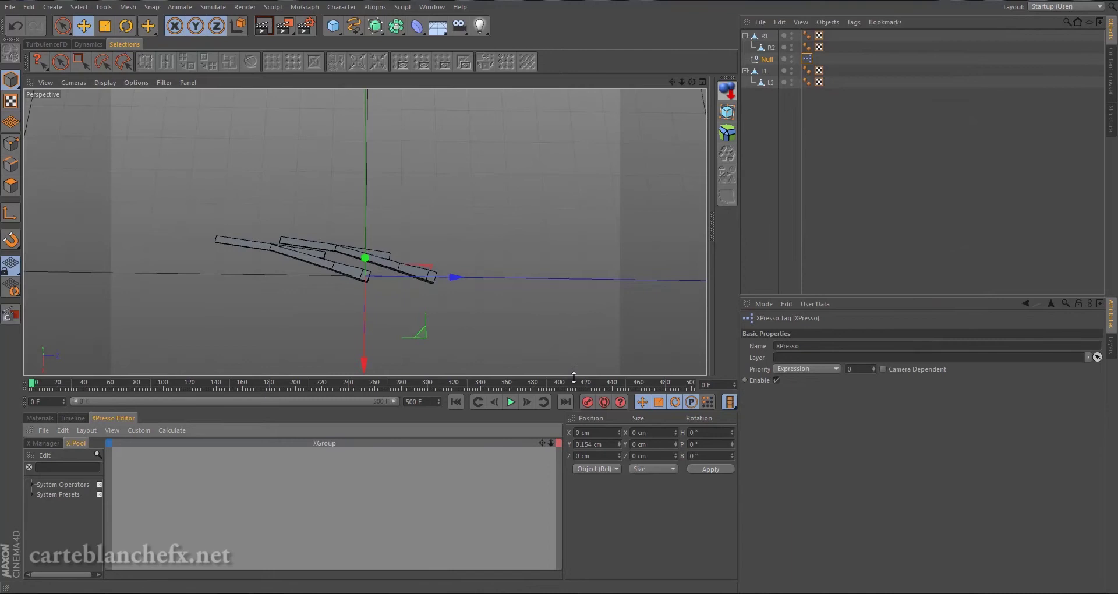
drag(574, 377, 574, 312)
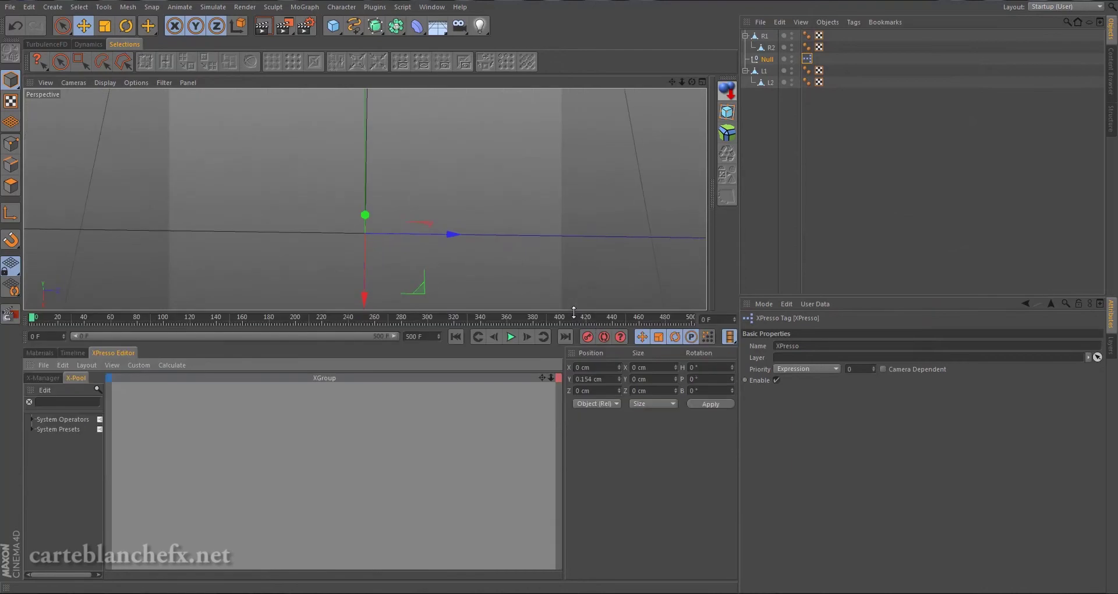
- Find the Time operator in X-Pool and place a Time node in the graph
click(49, 402)
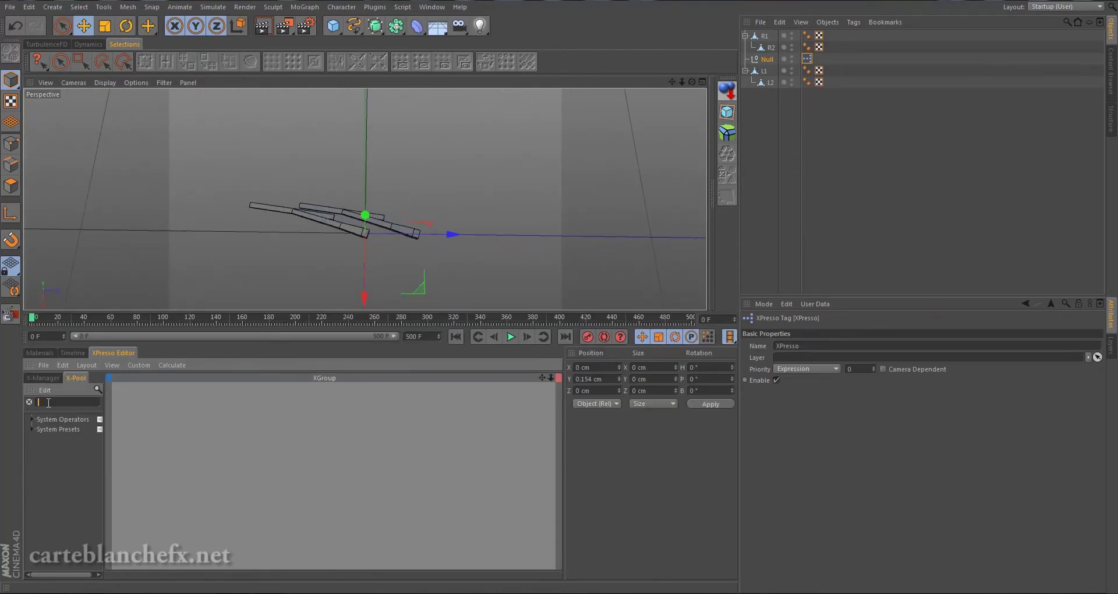
text(time)
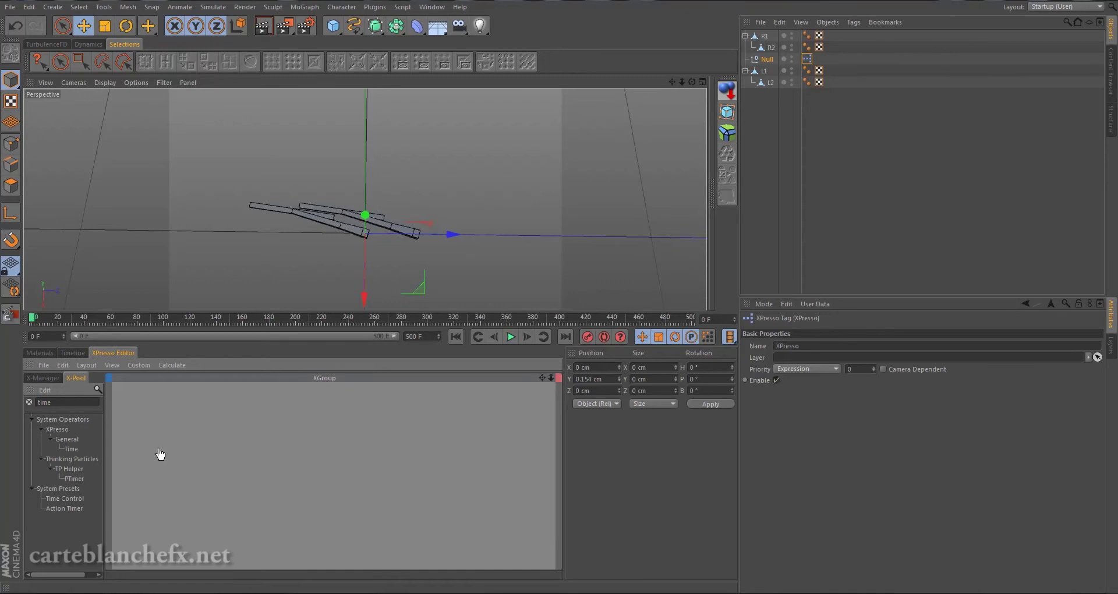
drag(70, 450, 169, 452)
- Add the L1 and R1 arms to the XPresso graph as nodes
drag(755, 75, 280, 481)
click(764, 36)
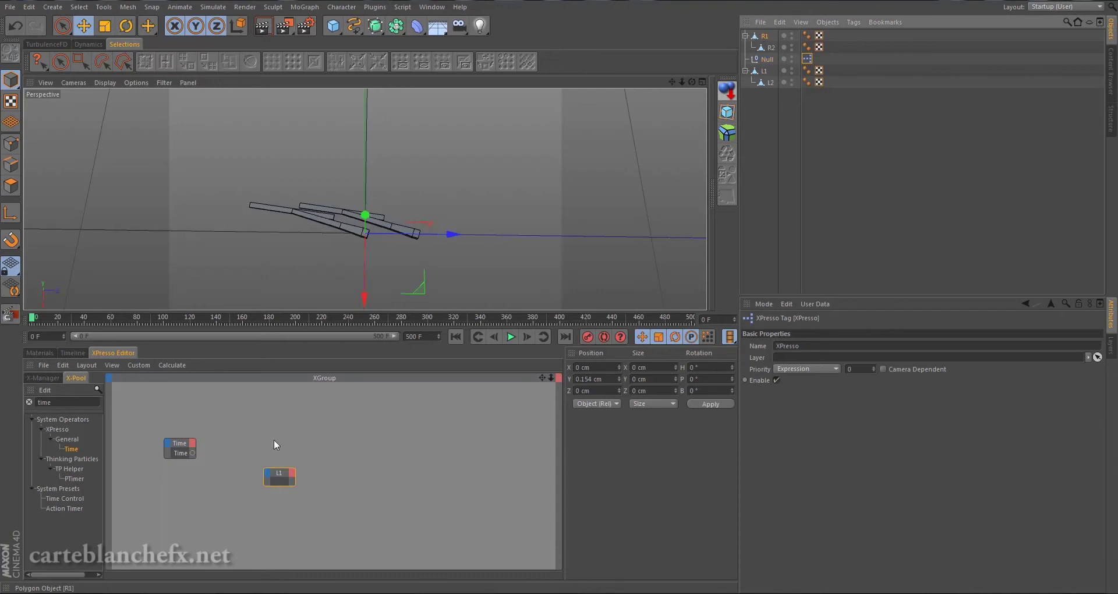
drag(272, 444, 273, 441)
- Give R1 and L1 Rotation . H input ports and wire Time into R1's rotation
click(263, 436)
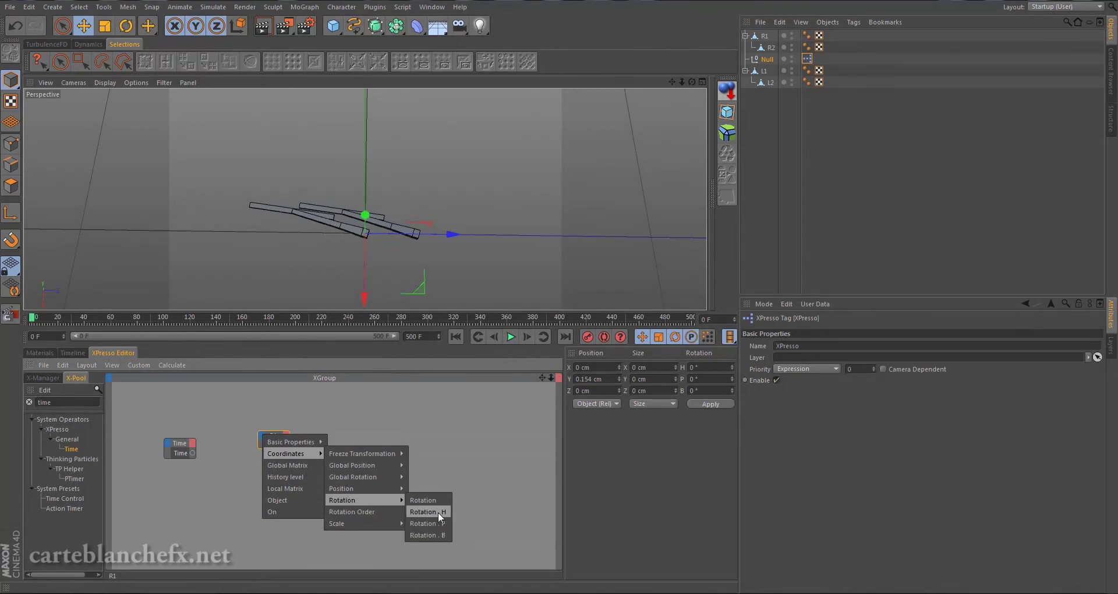
click(438, 512)
click(267, 472)
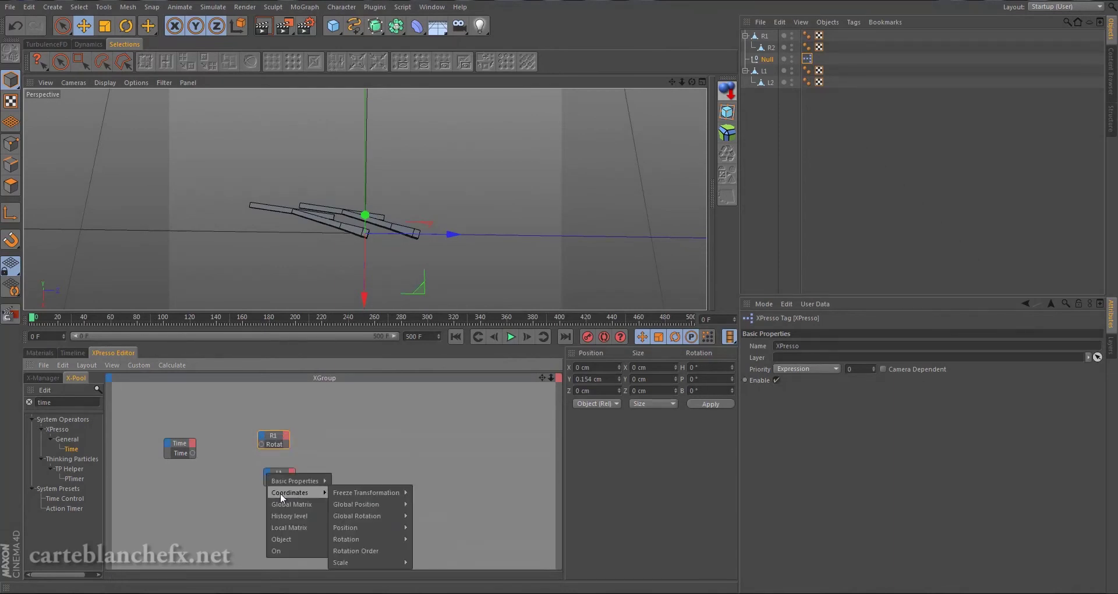
mouse_move(346, 540)
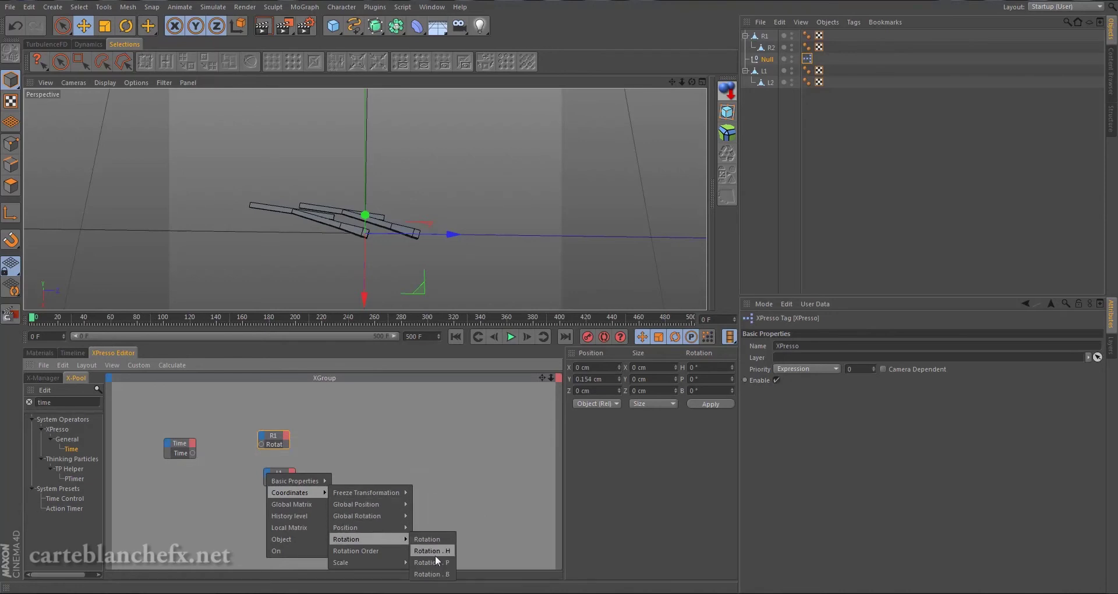
click(435, 553)
click(273, 469)
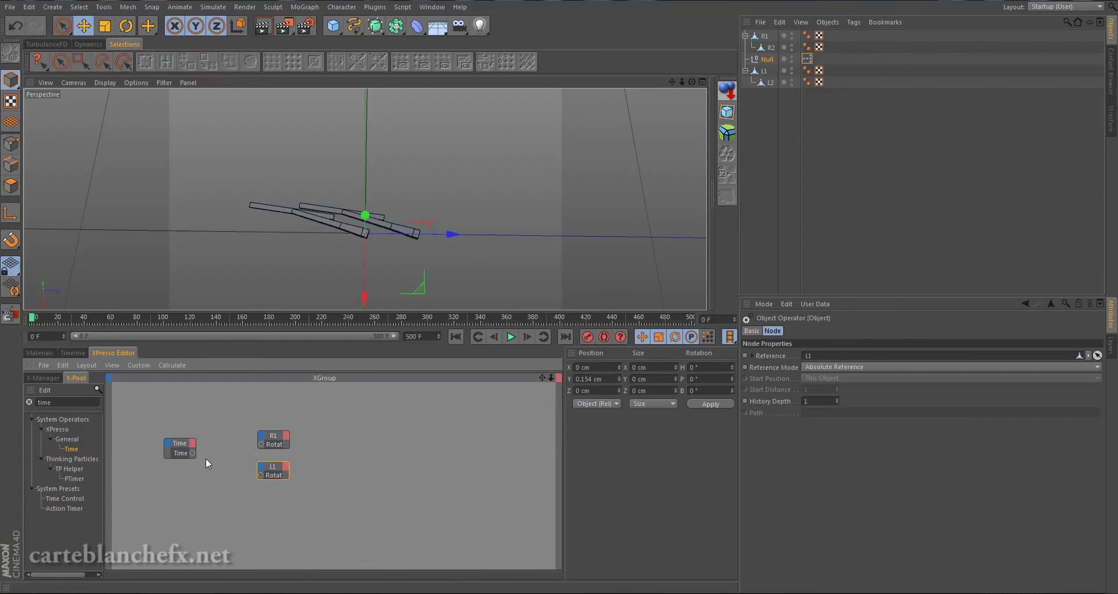
mouse_move(192, 453)
mouse_down()
mouse_move(261, 444)
mouse_move(260, 474)
mouse_up()
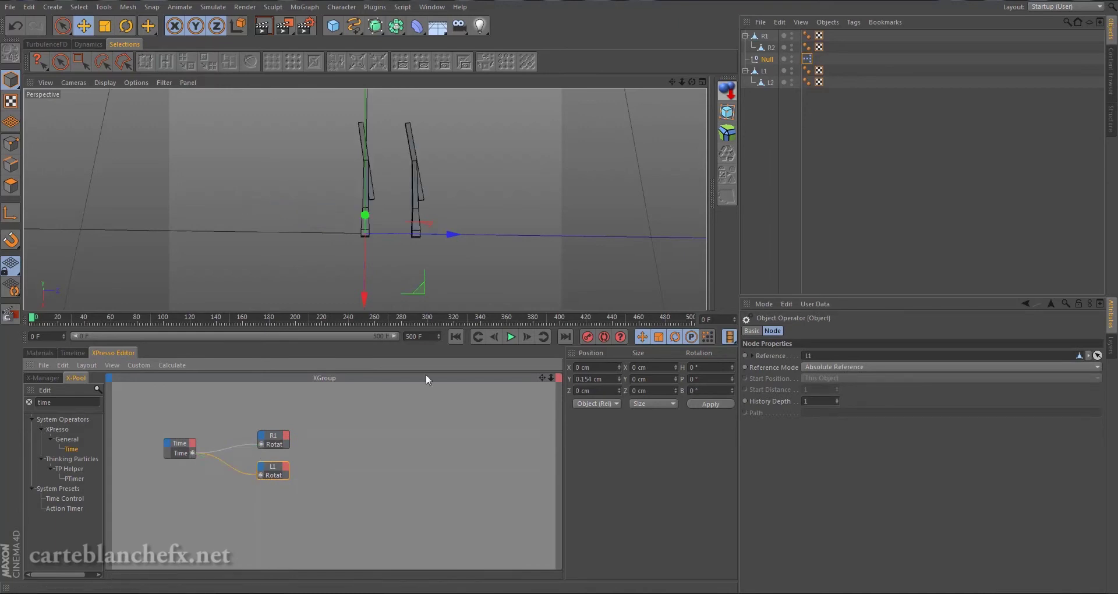
- Test the Time-driven spin, then delete the Time wires and return to frame 0
click(511, 337)
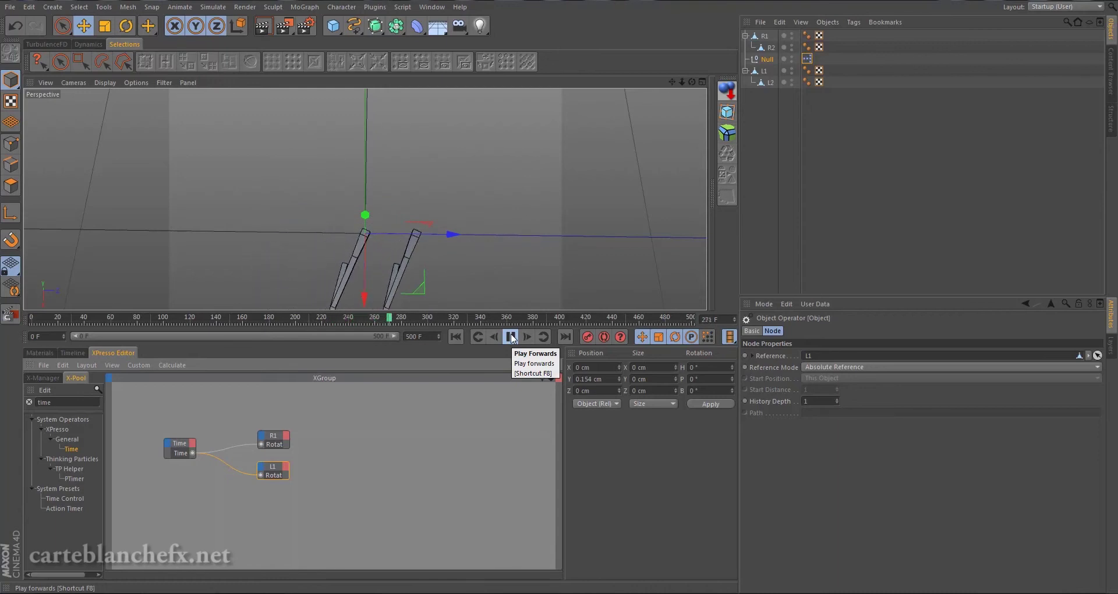
click(511, 338)
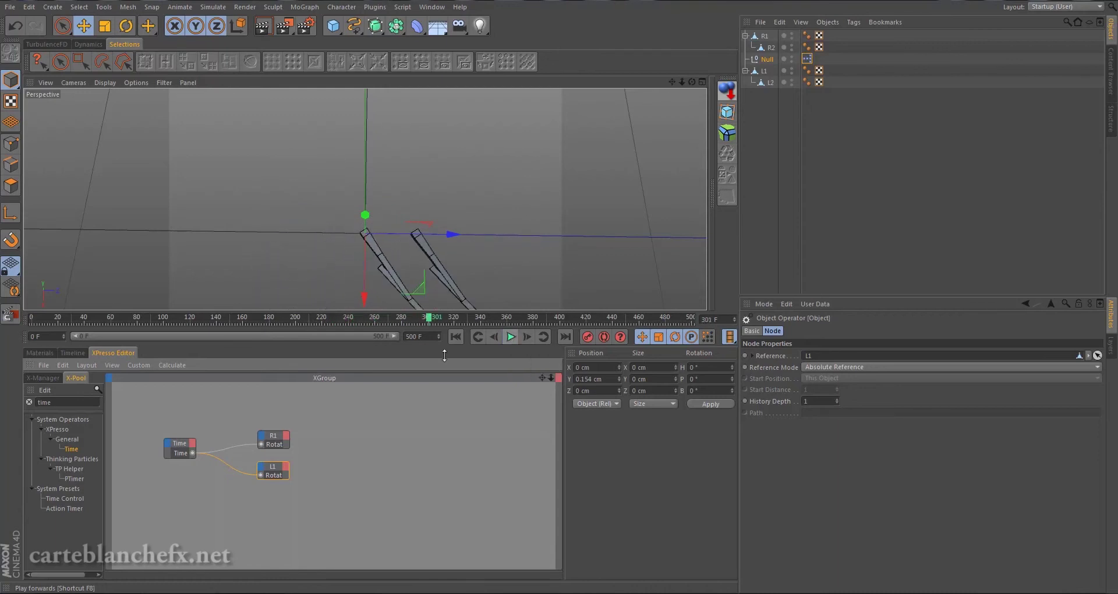
click(200, 455)
key(Delete)
key(Delete)
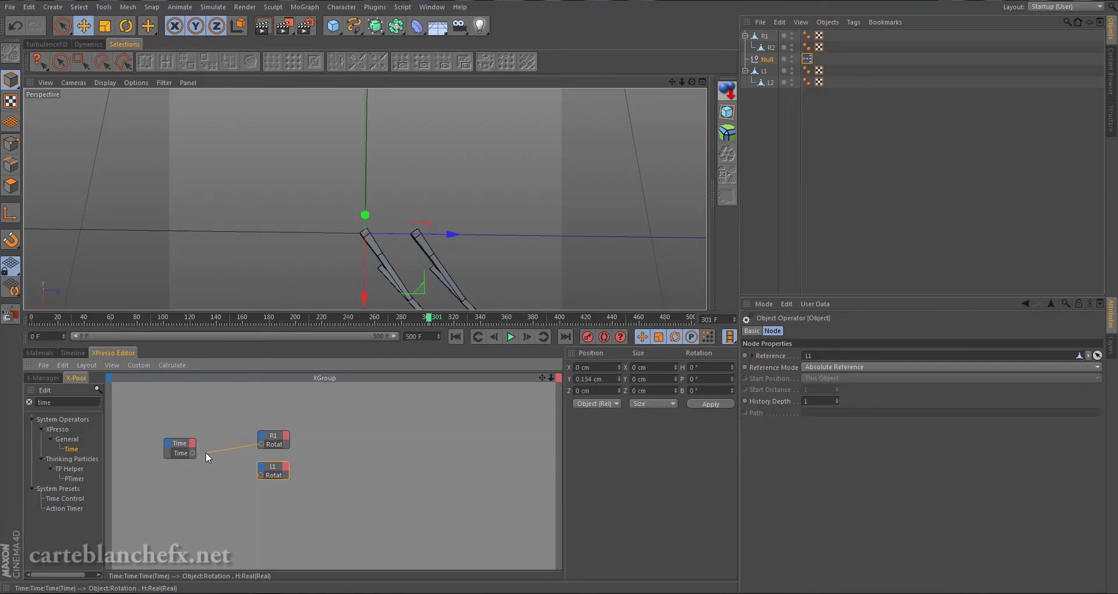
click(453, 337)
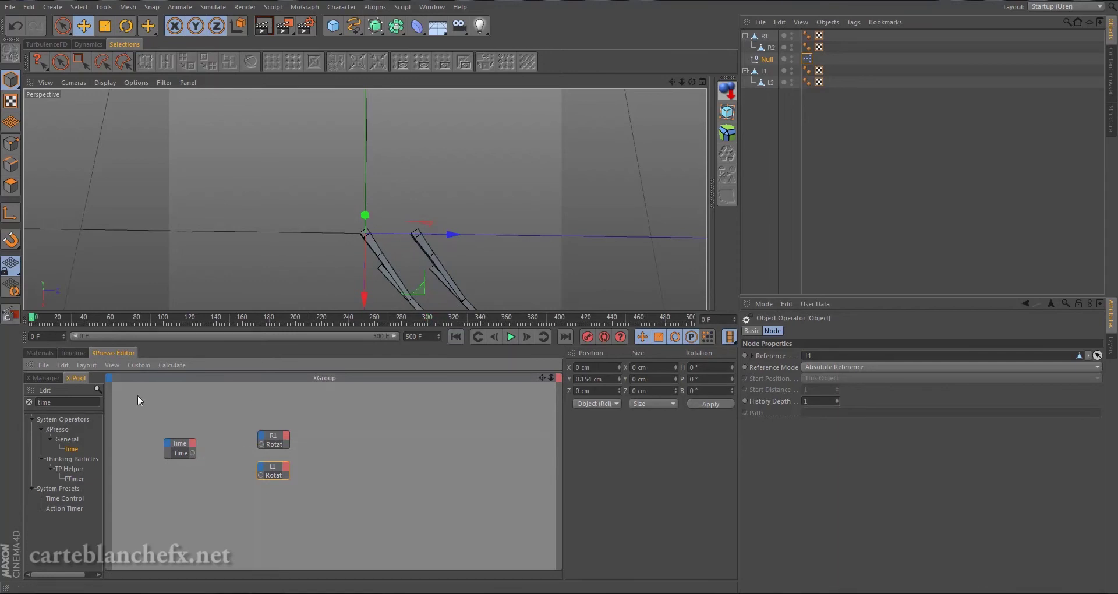
- Search the X-Pool for 'trig' to find the Trigonometric operator
double_click(45, 402)
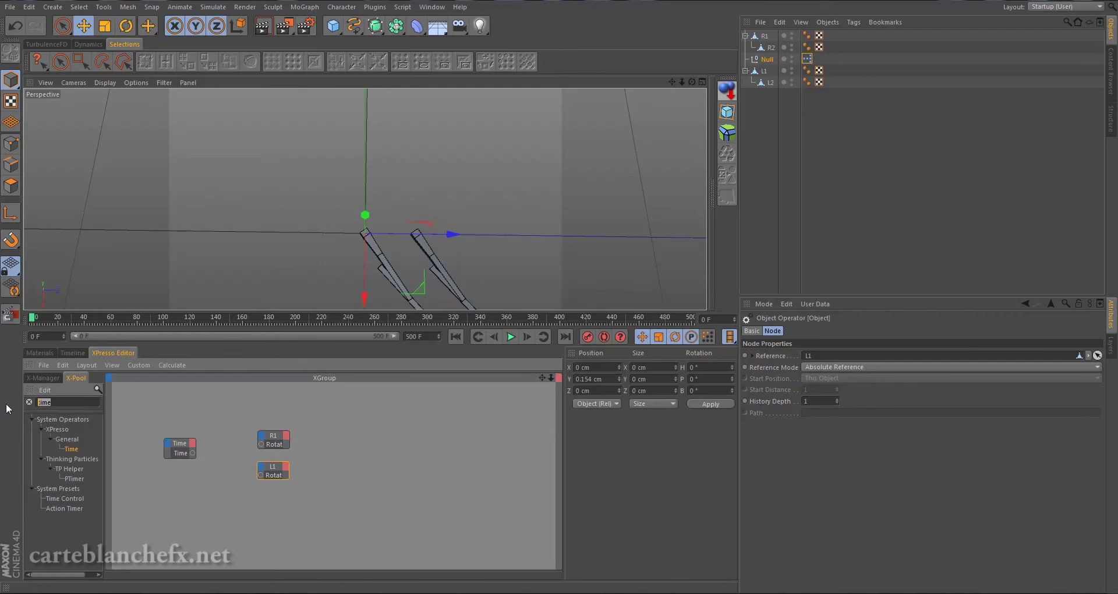
text(ti)
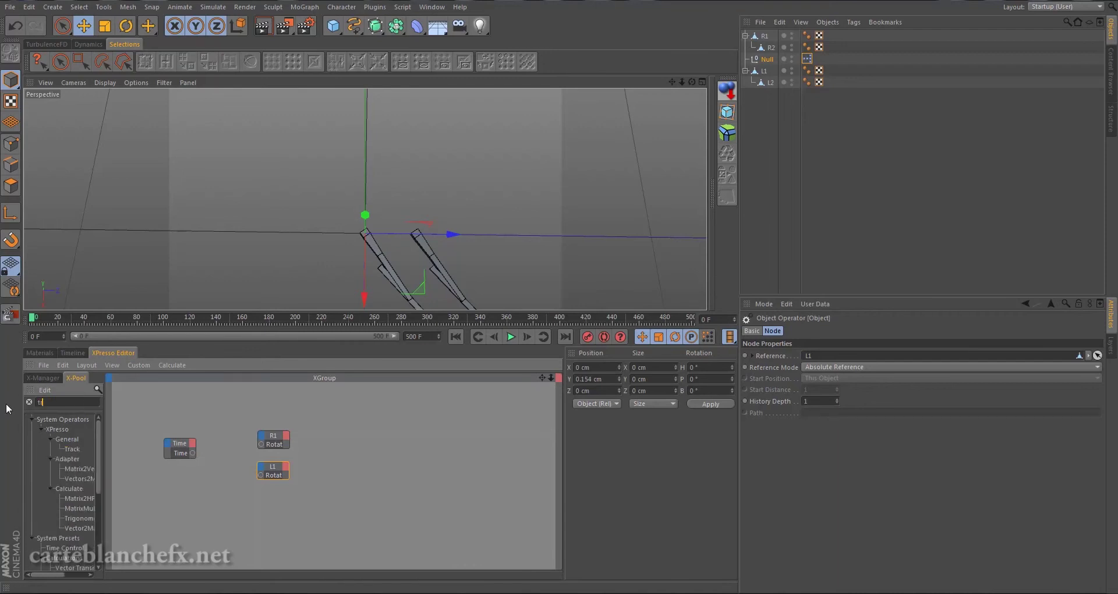
key(BackSpace)
text(r)
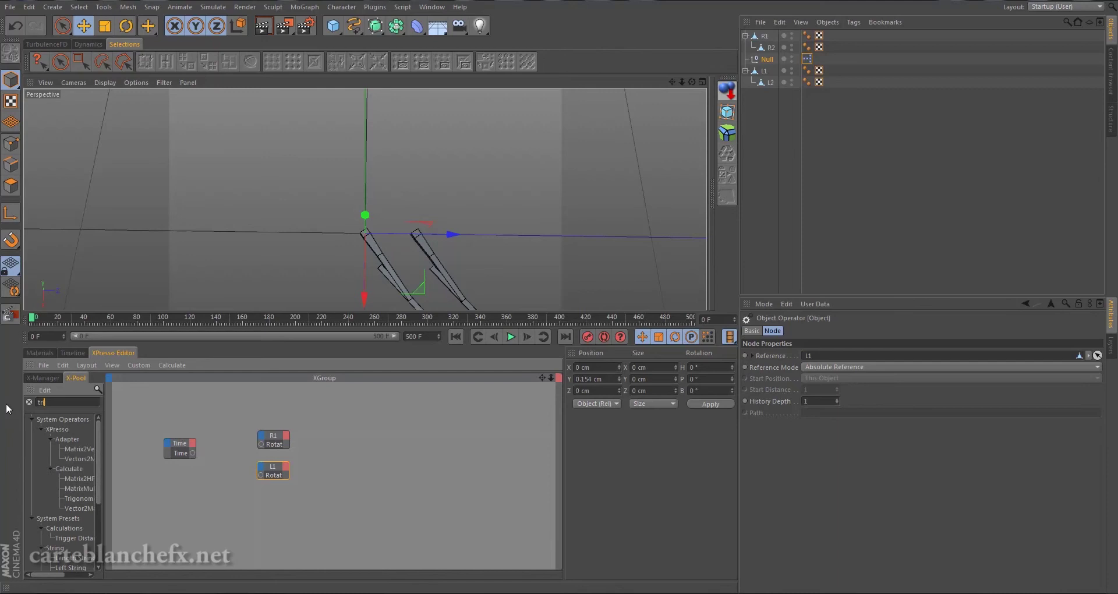
text(ig)
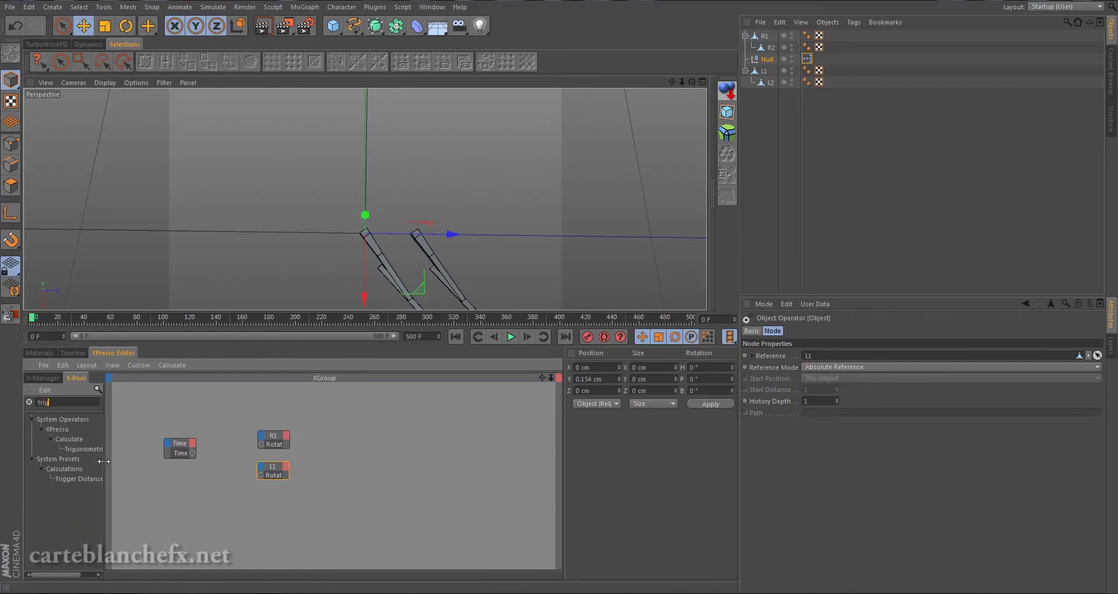
drag(104, 461, 232, 426)
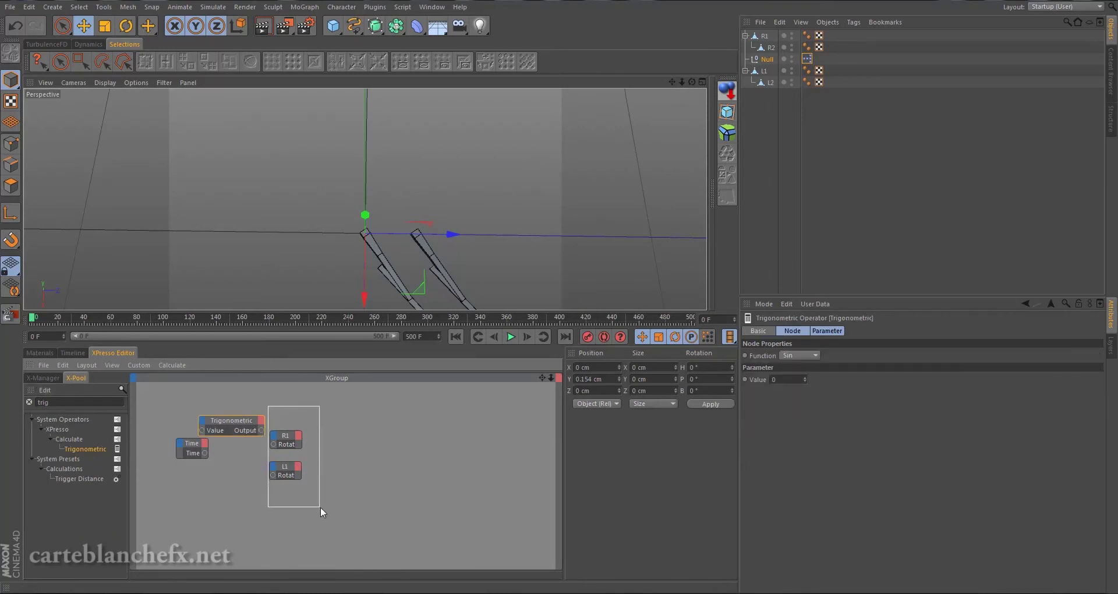
- Move R1 and L1 right and place the Trigonometric node between them and Time
drag(269, 406, 321, 507)
drag(291, 440, 356, 440)
drag(241, 417, 279, 445)
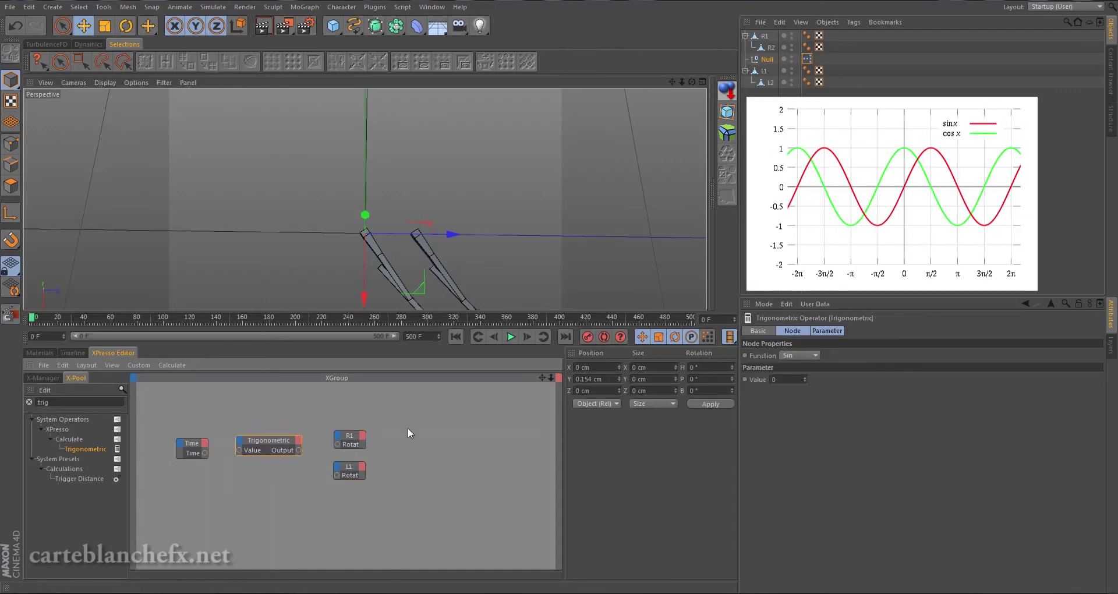
- Set the Trigonometric function to Cos and feed Time into its Value input
click(793, 355)
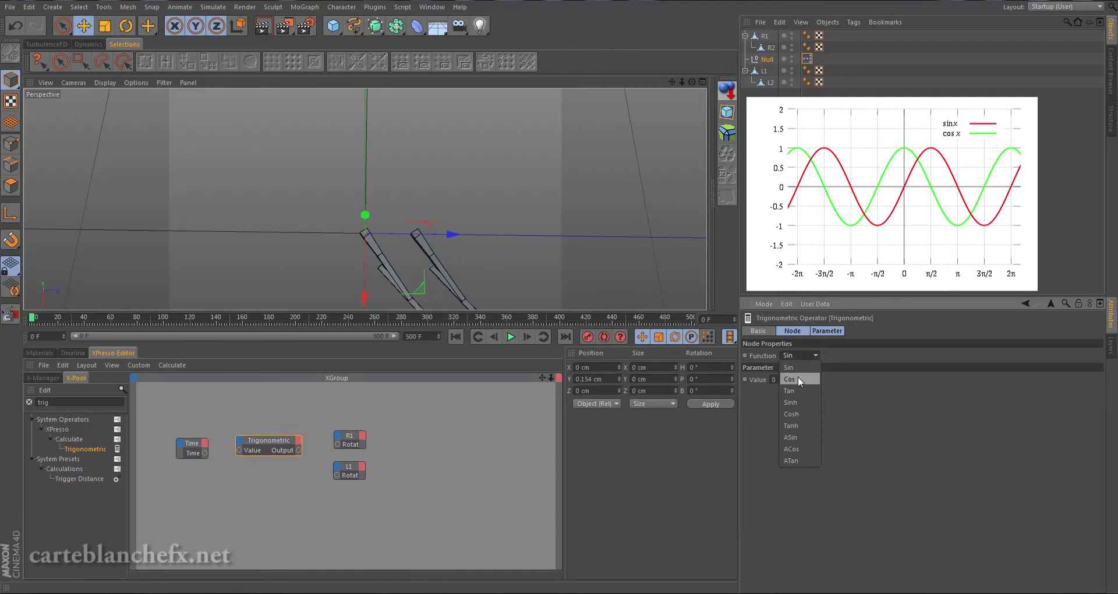
click(798, 379)
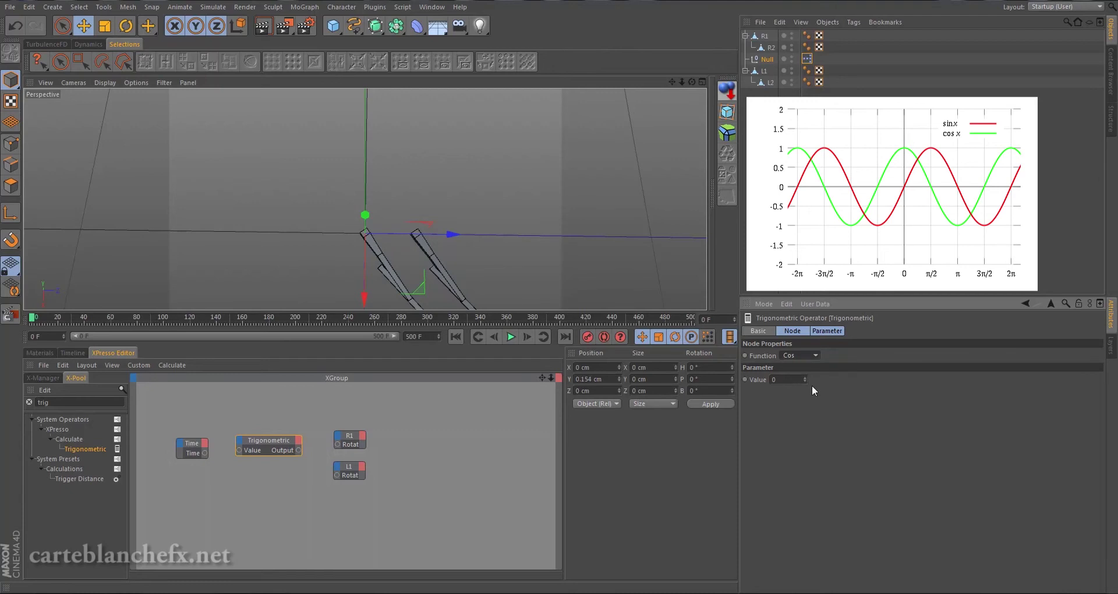
mouse_move(205, 453)
mouse_down()
mouse_move(323, 442)
mouse_move(337, 444)
mouse_move(337, 474)
mouse_up()
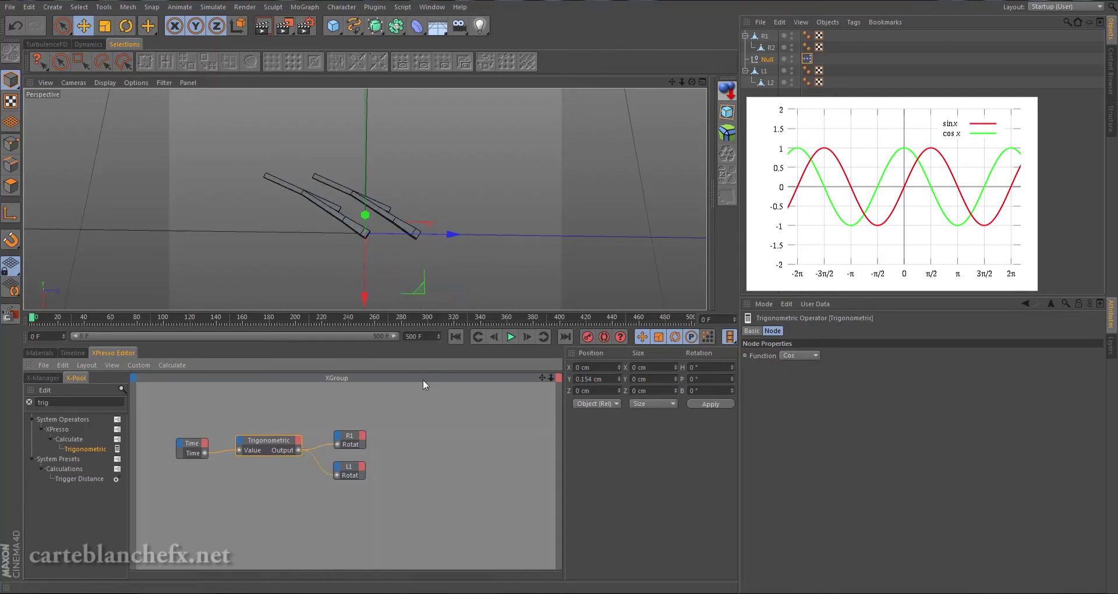
- Preview the cosine arm swing in a taller viewport, then stop and return to frame 0
click(511, 336)
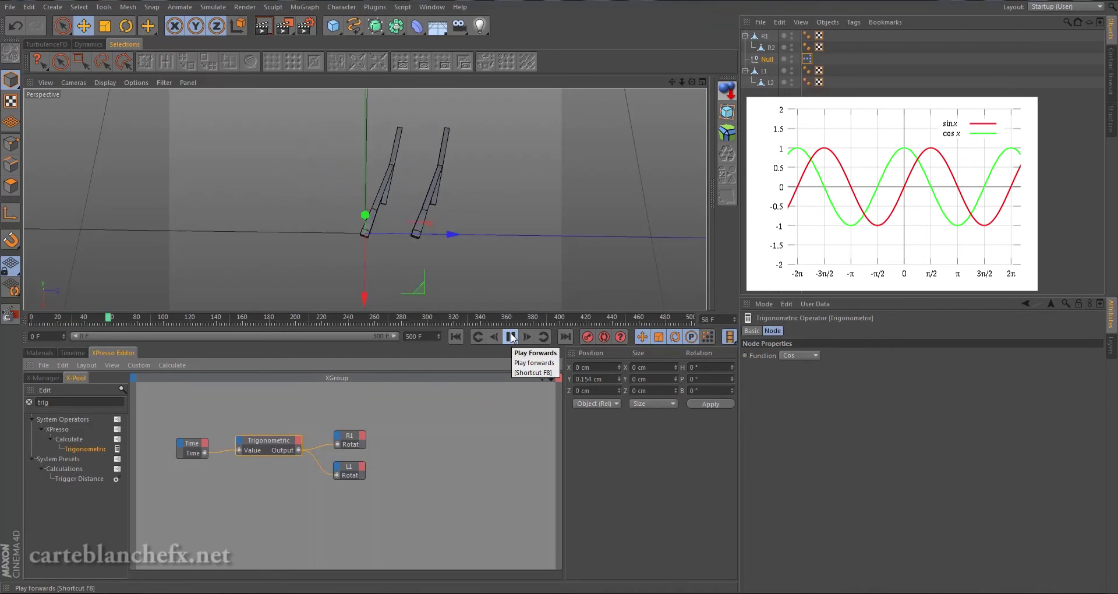
drag(512, 310, 514, 356)
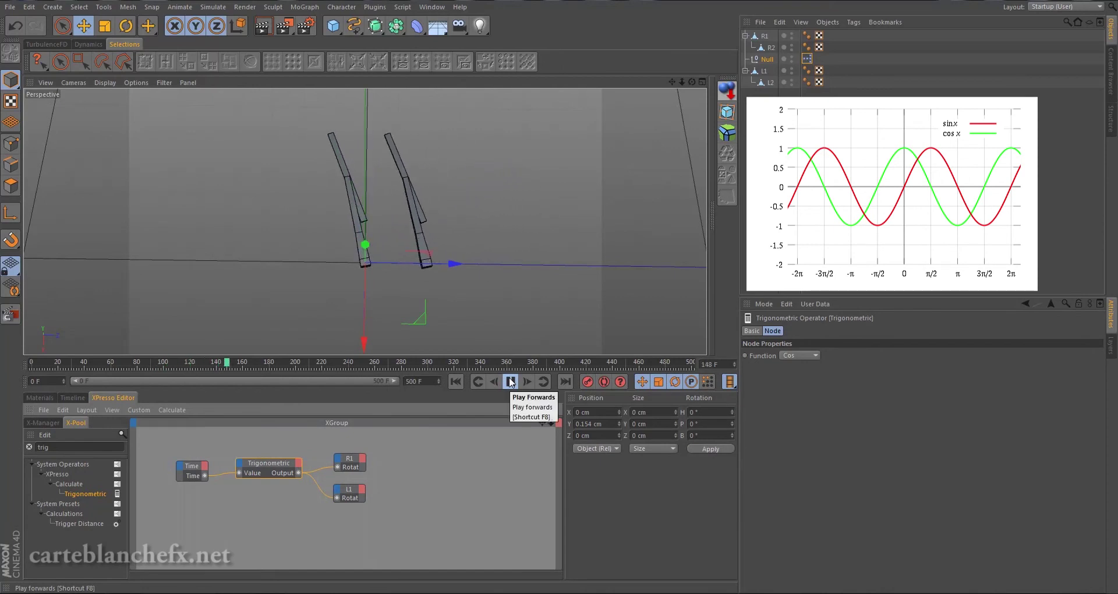
click(511, 382)
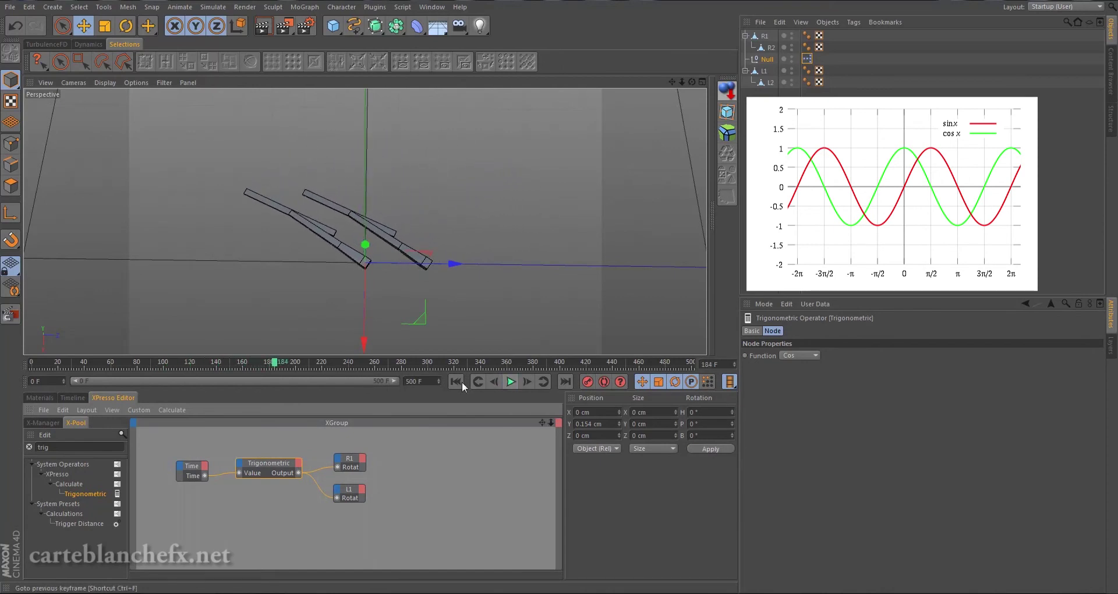
click(454, 382)
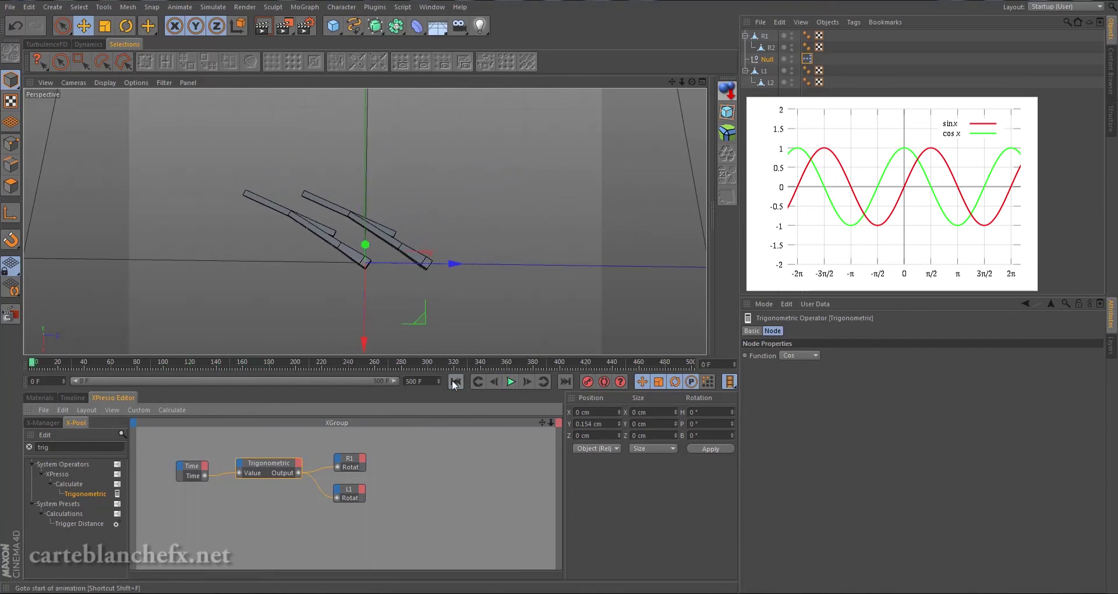
- Search X-Pool for 'mat' and add a Math node to the graph
click(109, 447)
text(m)
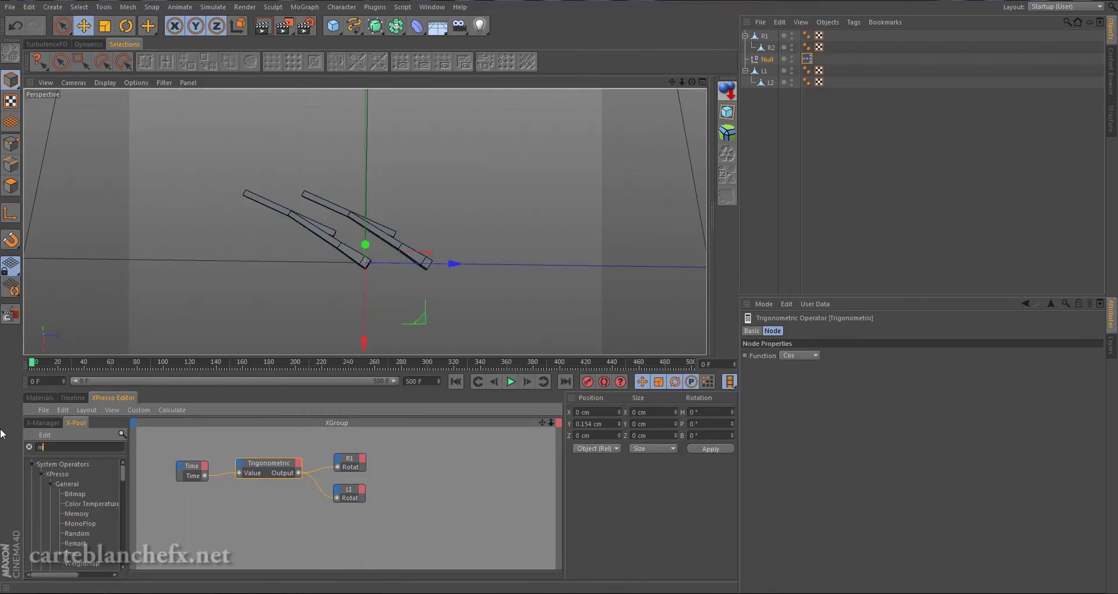
text(at)
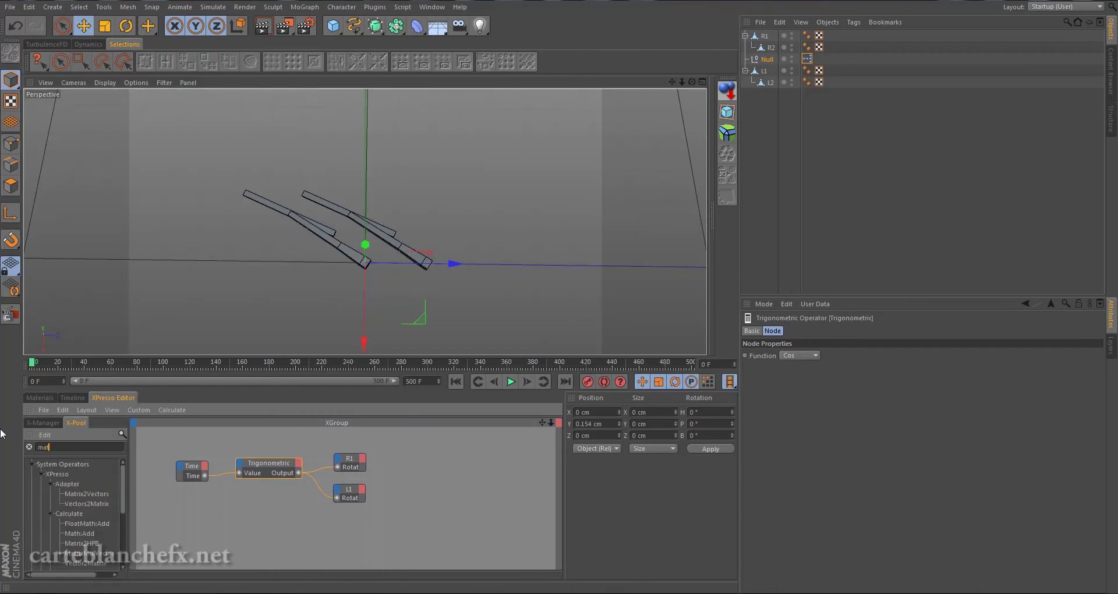
drag(80, 534, 242, 522)
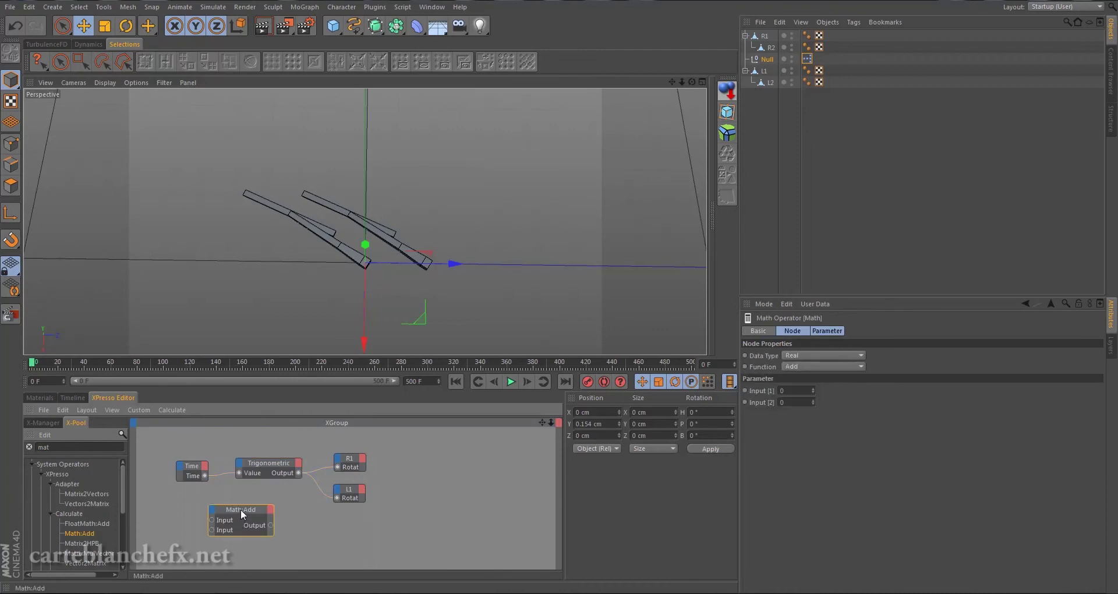
- Set the Math node's function to Multiply with Input [2] of 5
click(816, 356)
click(813, 354)
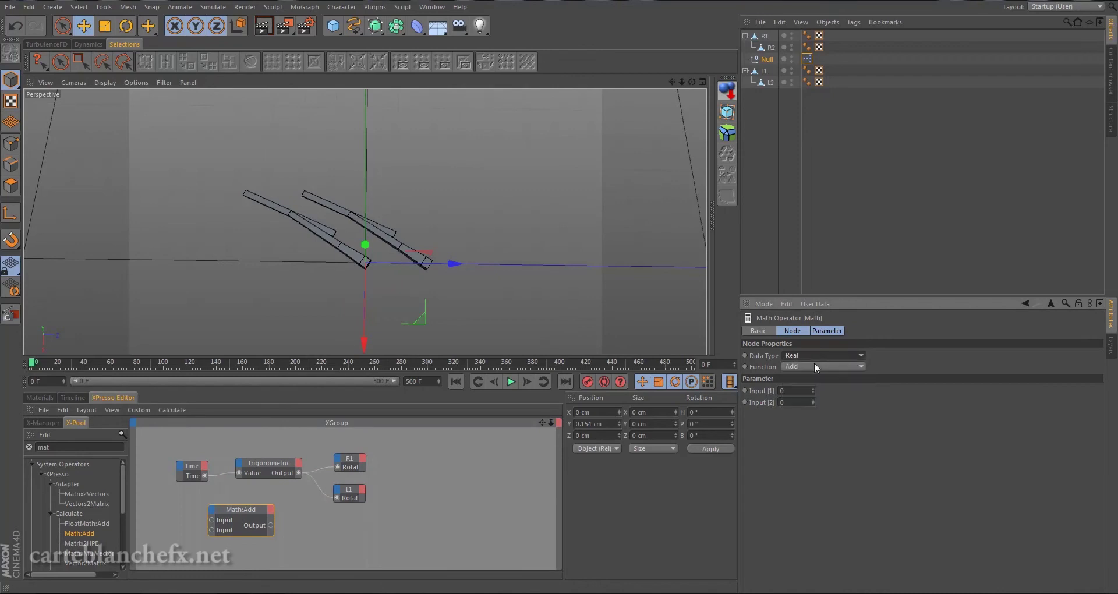
click(819, 400)
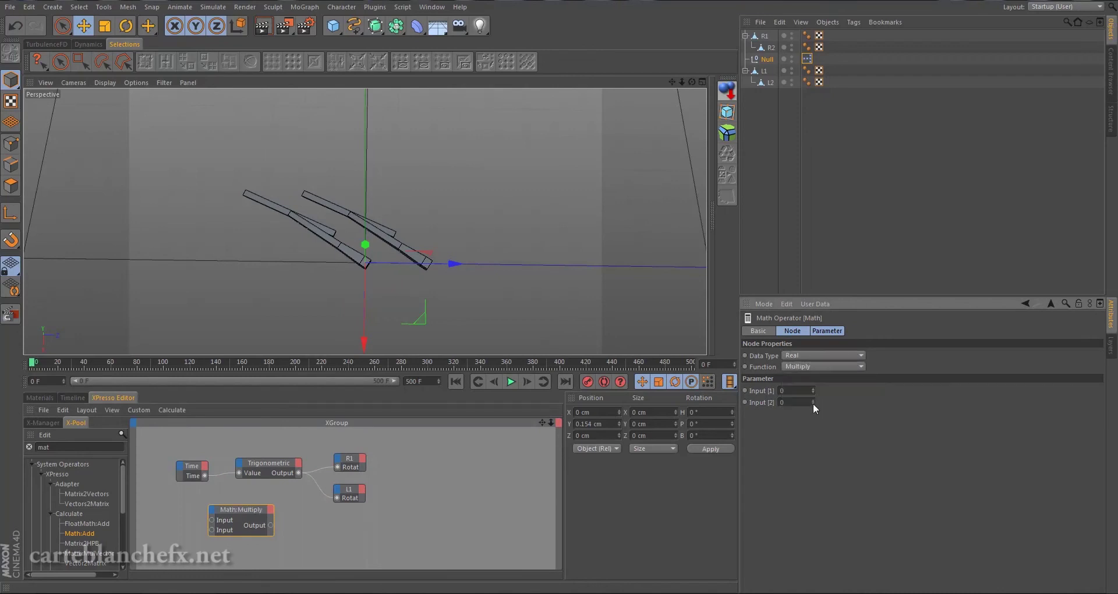
double_click(803, 402)
text(5)
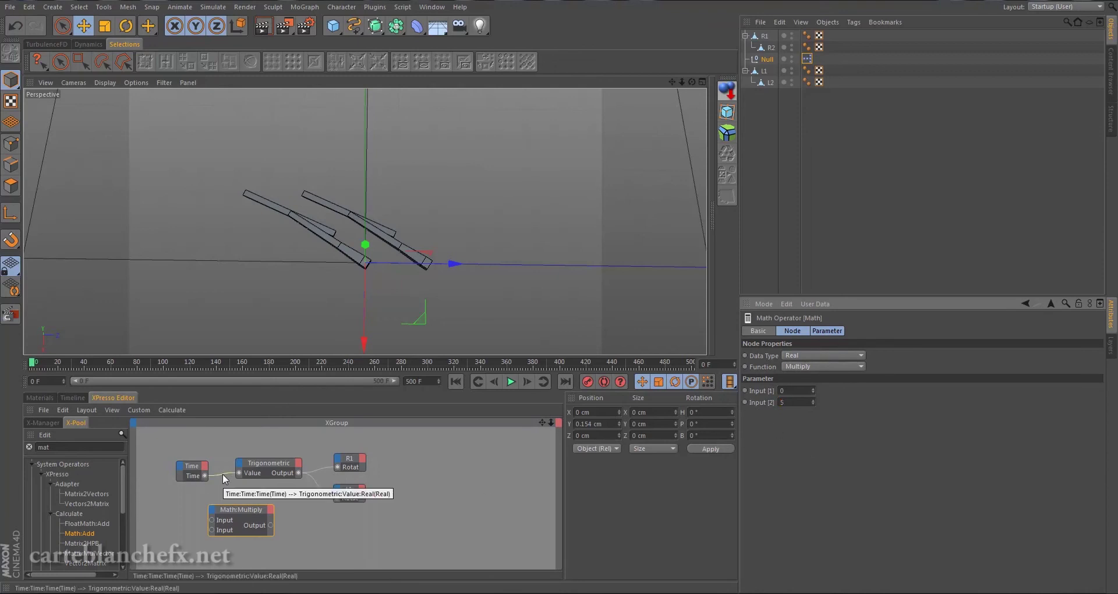
- Wire Time into Multiply and Multiply into Trigonometric Value, then tidy the node layout
drag(205, 476, 211, 523)
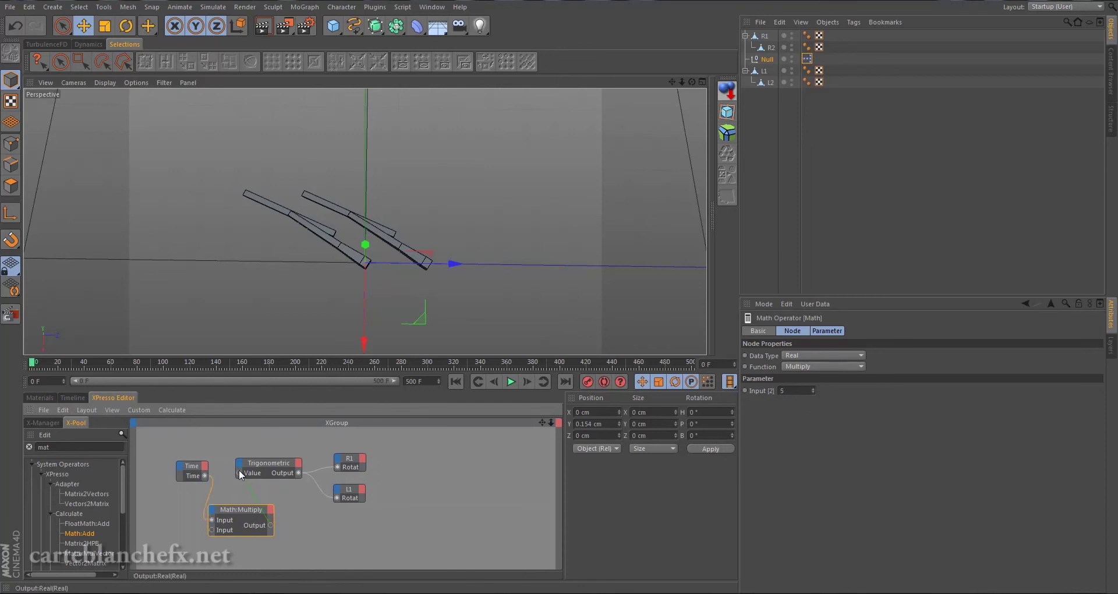
drag(238, 476, 165, 468)
drag(227, 512, 196, 510)
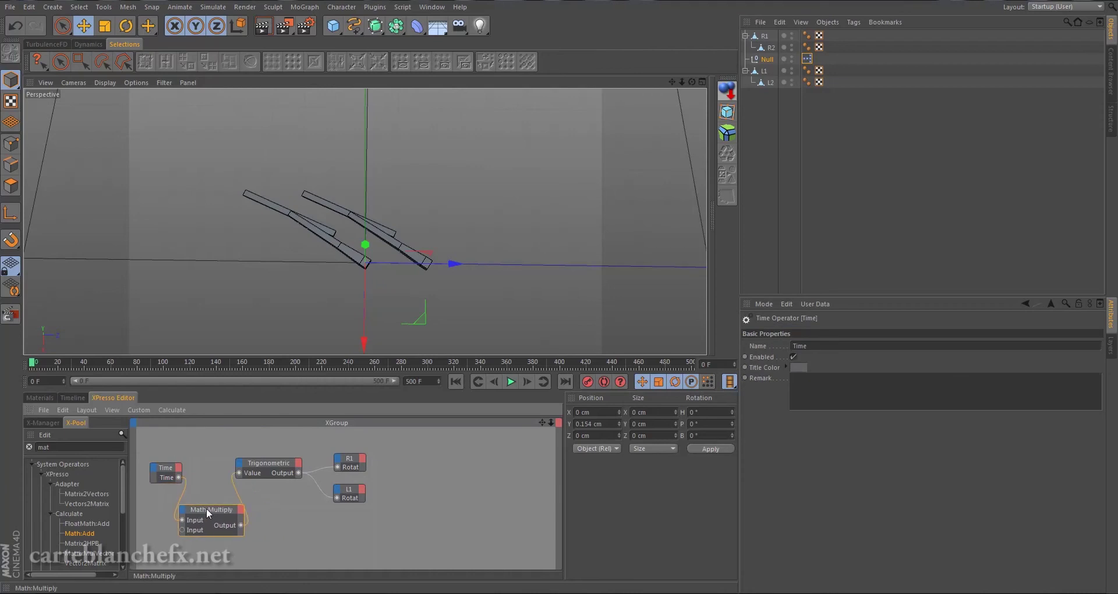
mouse_move(220, 441)
mouse_down()
mouse_move(306, 492)
mouse_move(298, 465)
mouse_move(372, 507)
mouse_up()
drag(348, 463, 436, 460)
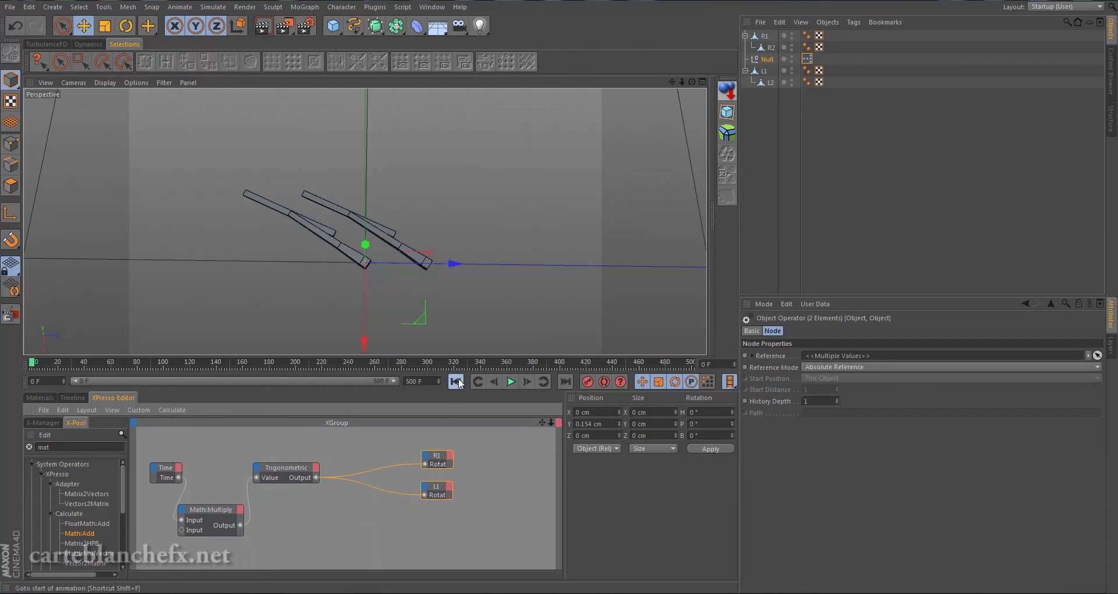
- Play the faster wiper swing and stop it at frame 225
click(512, 382)
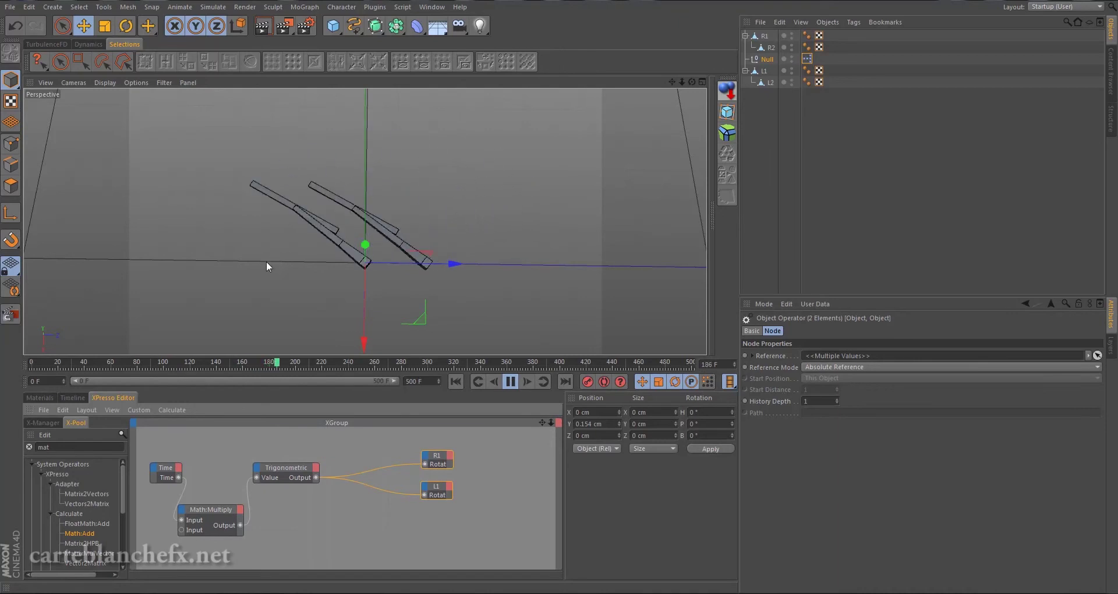
click(511, 382)
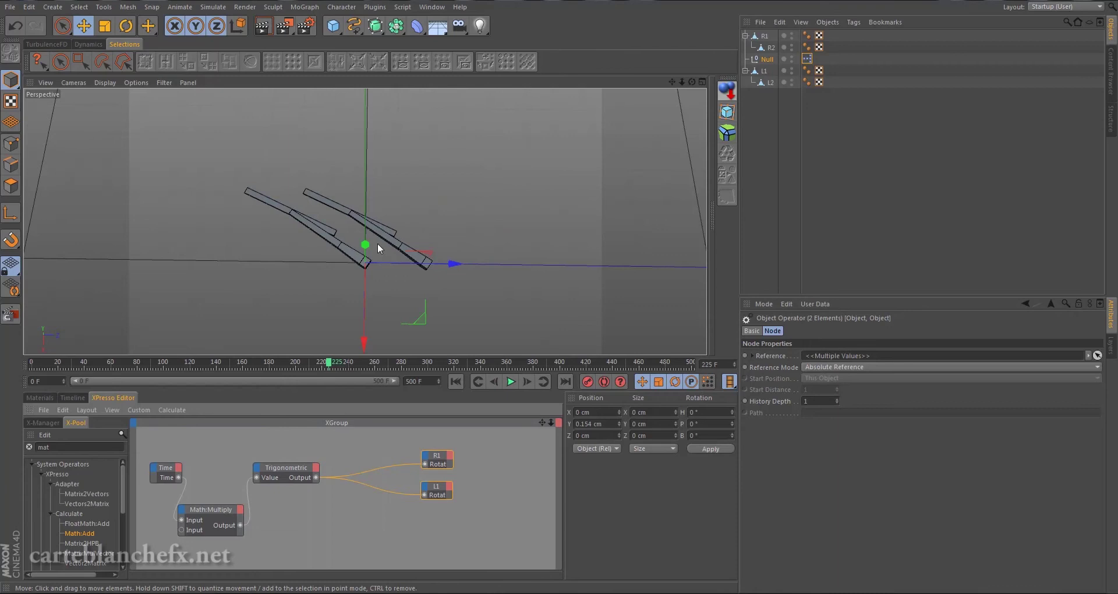
click(458, 385)
- Search X-Pool for 'range' and add a Range Mapper node to the XGroup
drag(49, 447, 1, 446)
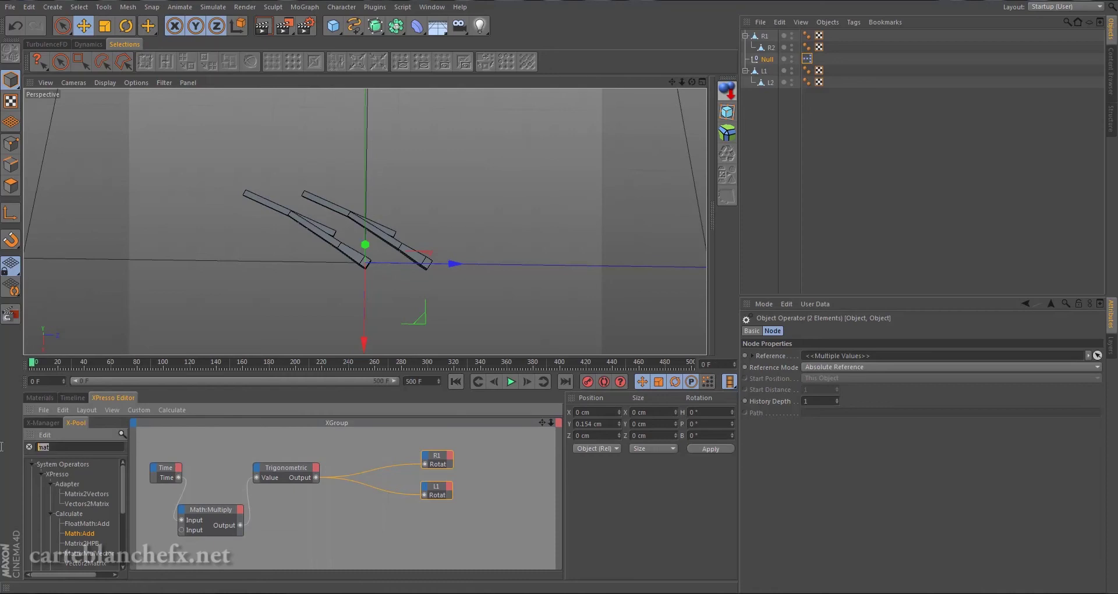
text(range)
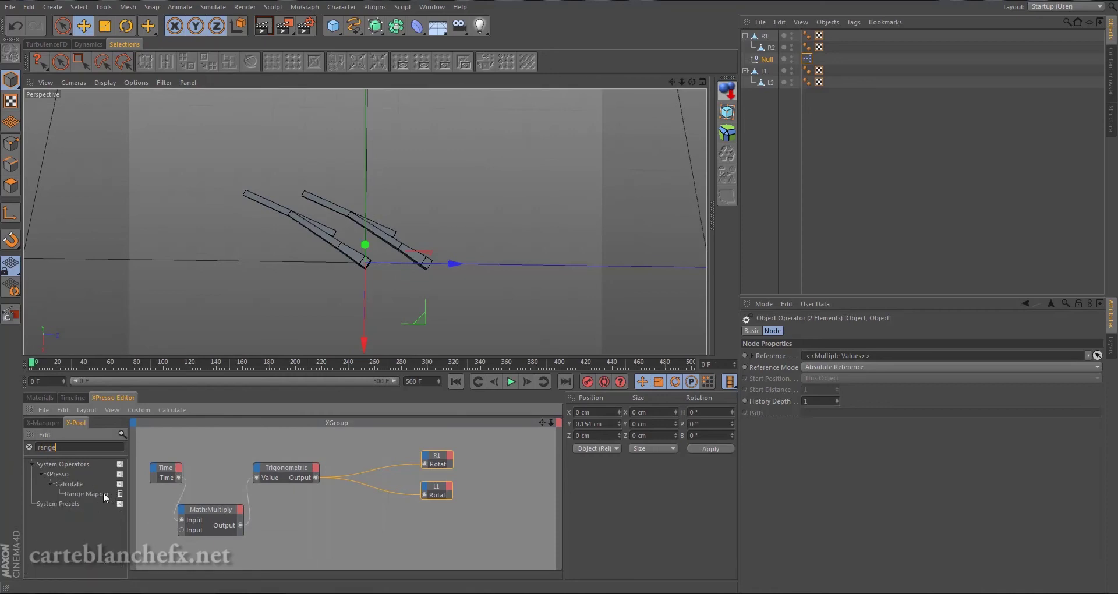
drag(337, 511, 369, 505)
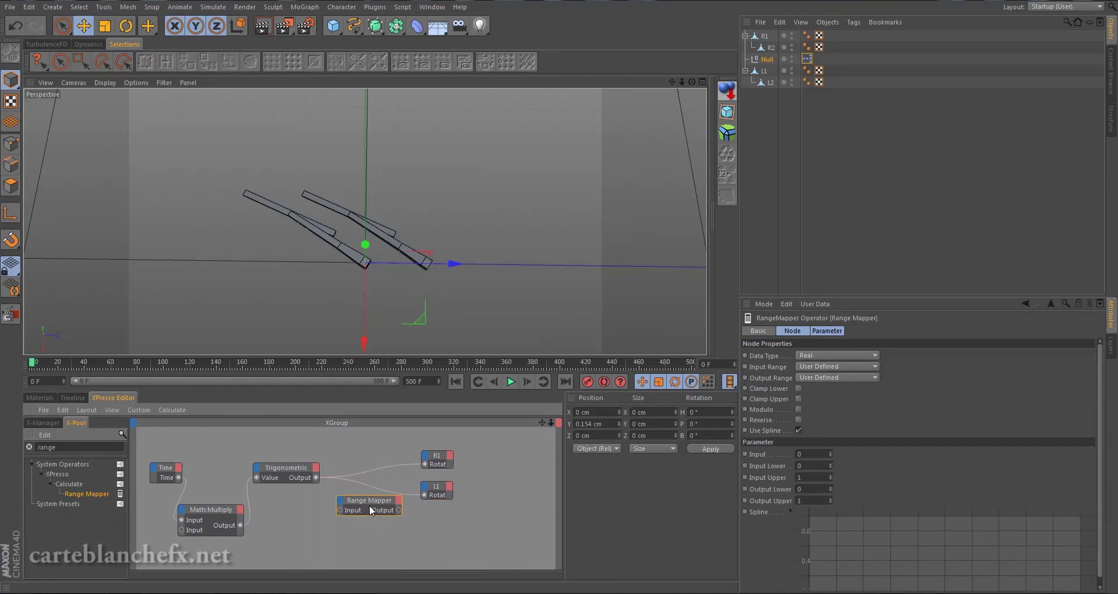
- Replace the Trigonometric-to-arm wires with Trigonometric → Range Mapper → arm rotation connections
click(360, 473)
key(Delete)
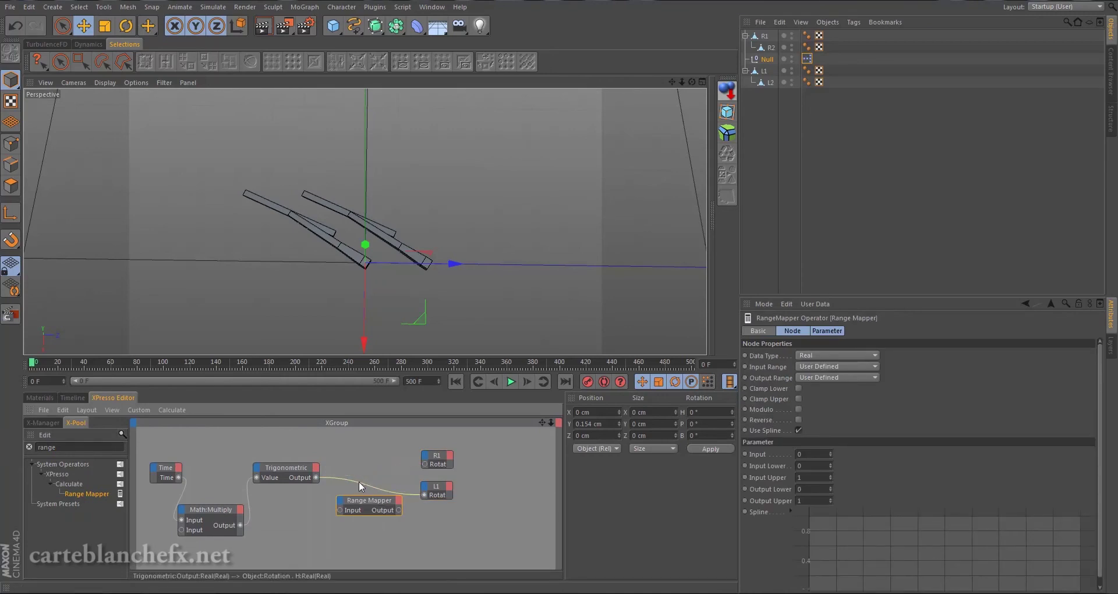
key(Delete)
mouse_move(399, 510)
mouse_down()
mouse_move(423, 495)
mouse_move(426, 465)
mouse_up()
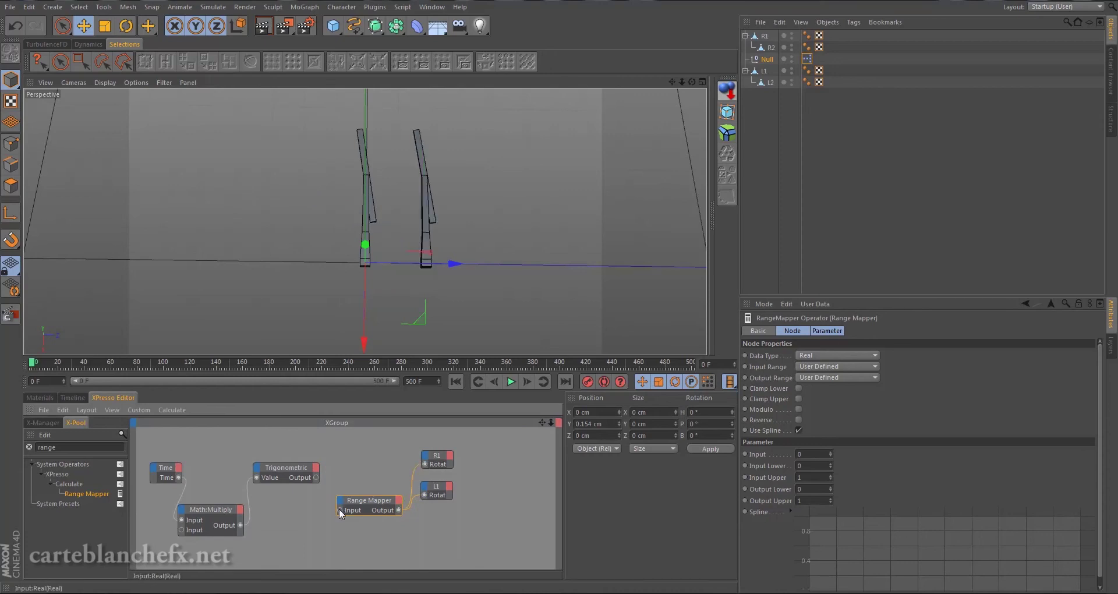
mouse_move(315, 474)
mouse_down()
mouse_move(338, 508)
mouse_move(317, 476)
mouse_up()
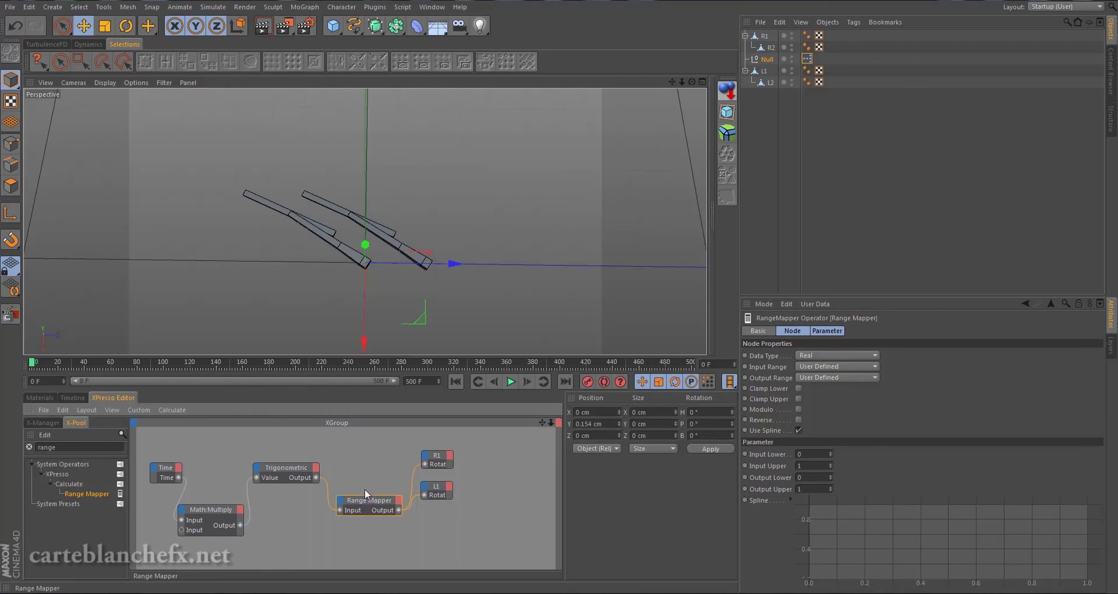
drag(370, 498, 366, 466)
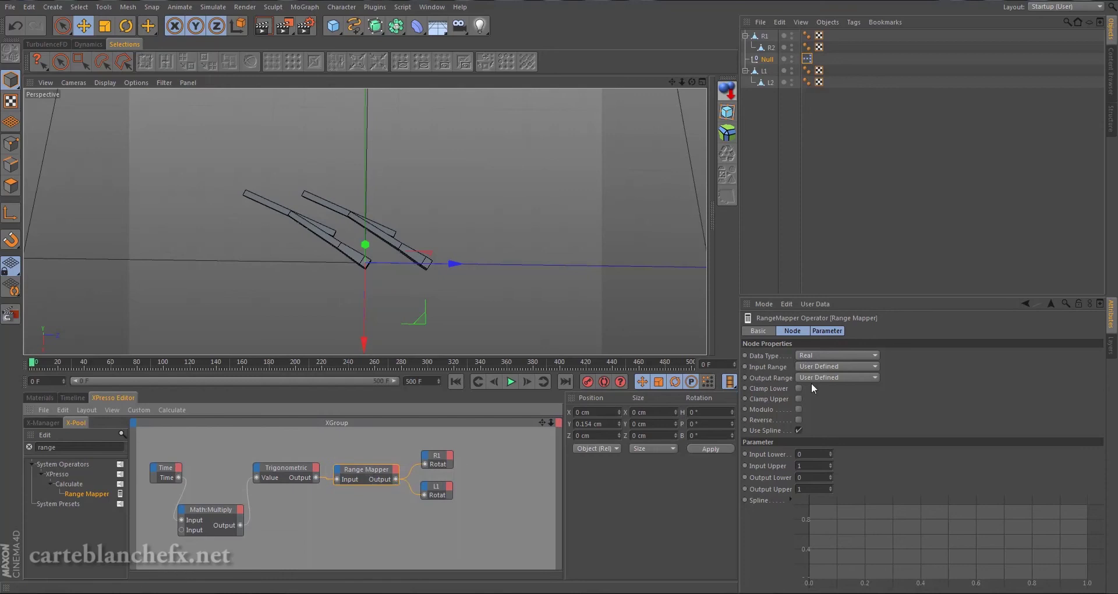
- Switch the Range Mapper's Input Range and Output Range to Degree
click(815, 367)
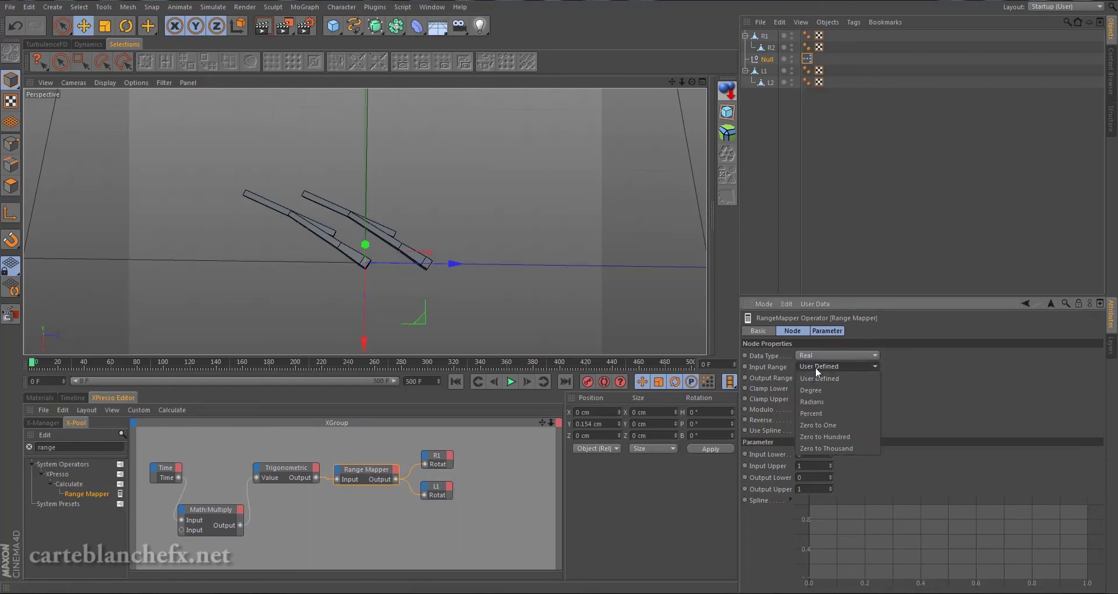
click(834, 391)
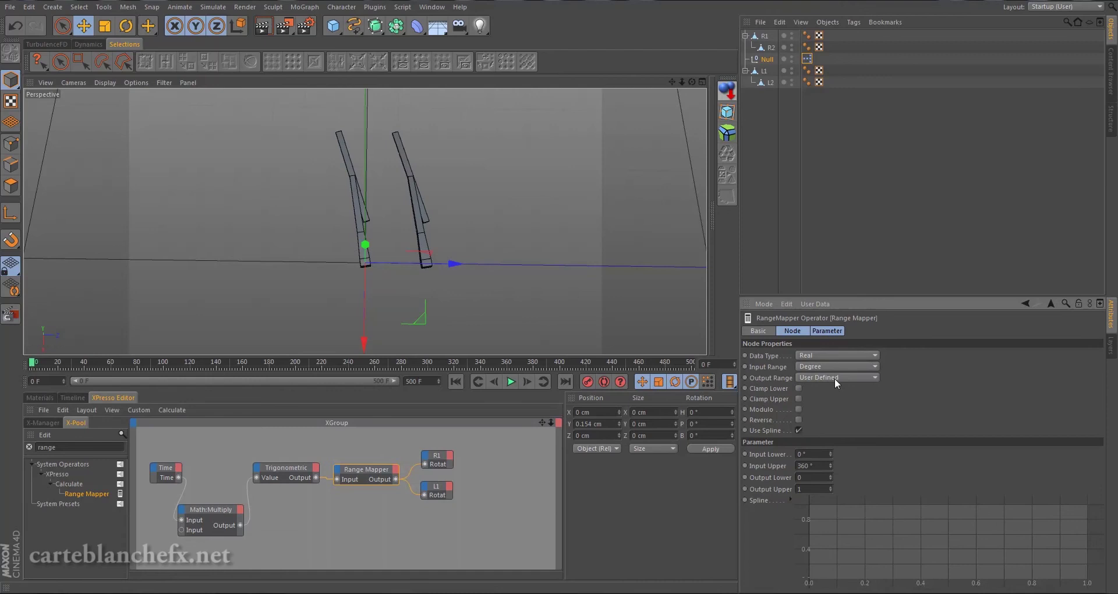
click(835, 379)
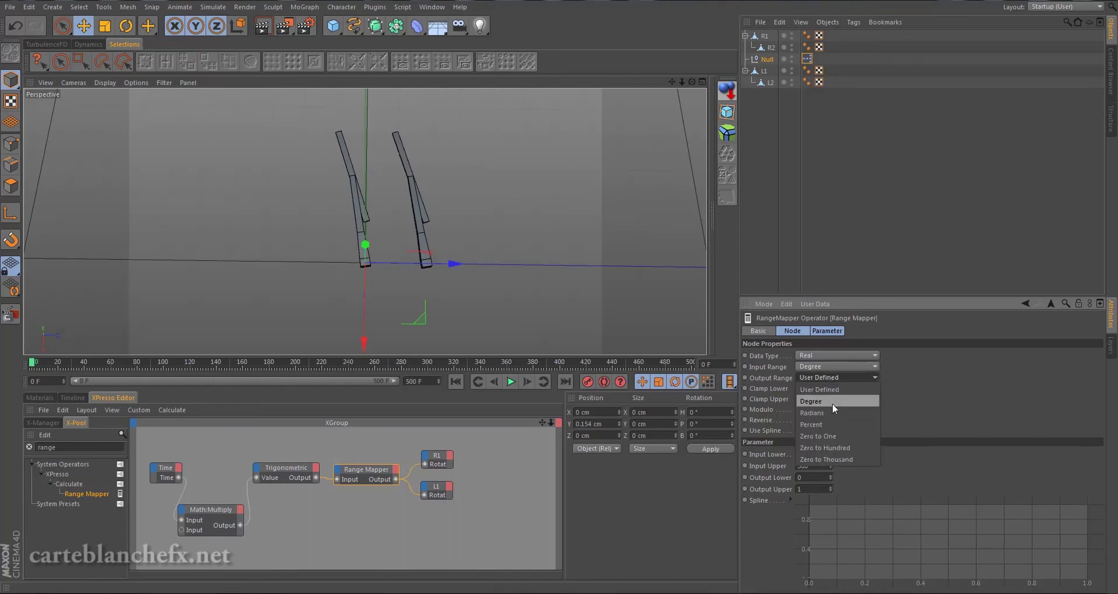
click(833, 405)
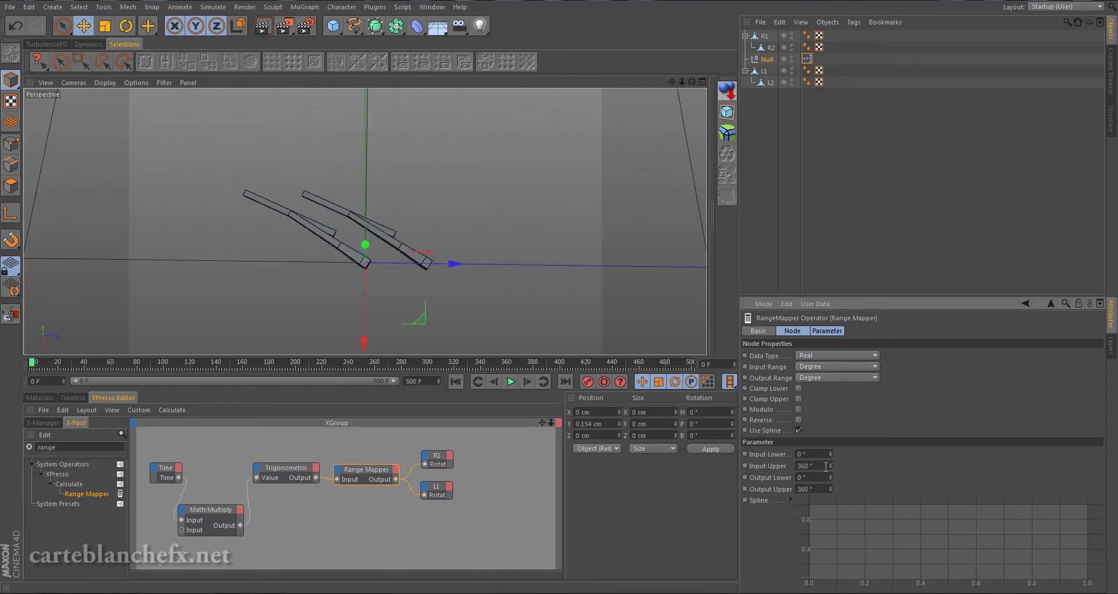
- Set Input Upper to 280° and Output Upper to 360°, then start playback
key(Return)
text(280)
key(Return)
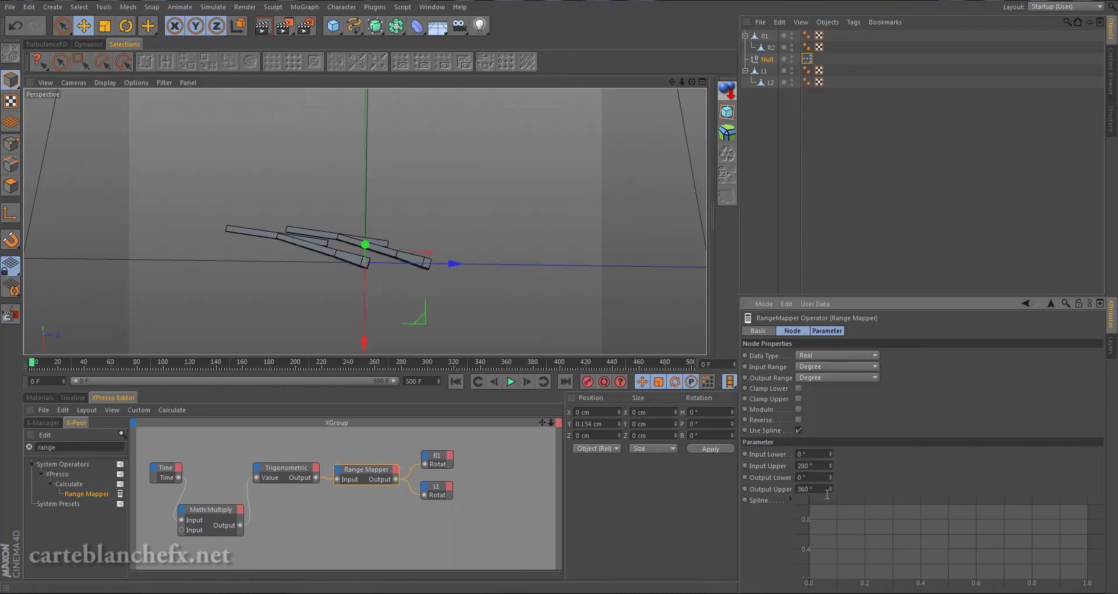
key(Return)
click(511, 382)
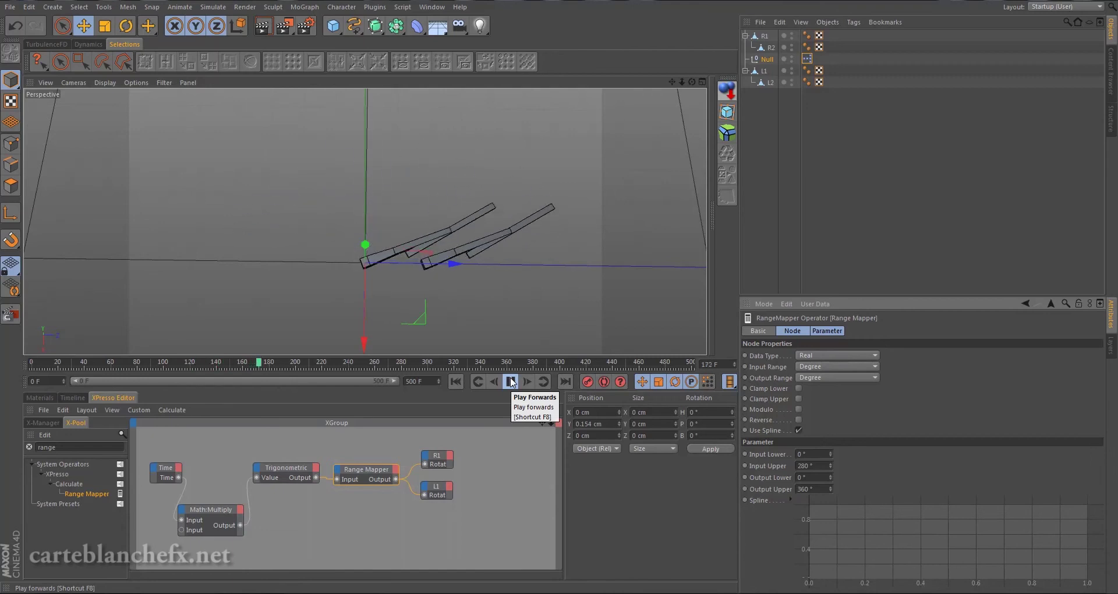
- Stop the wiper playback and rewind to frame zero
click(511, 381)
click(456, 381)
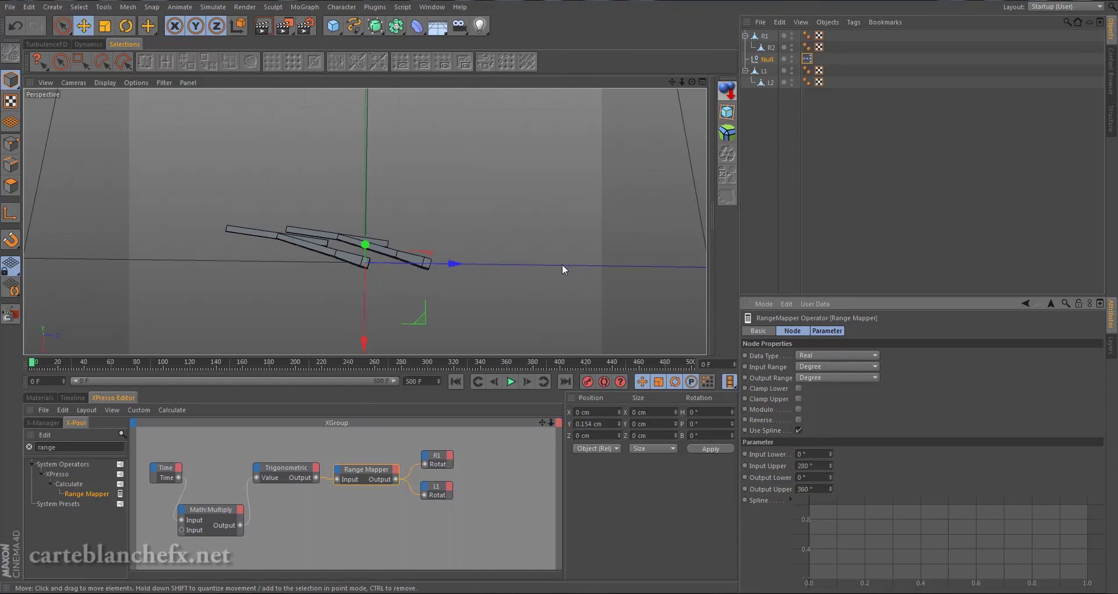
- Add the Time node's Enabled parameter to the viewport HUD with Show set to Always
click(167, 471)
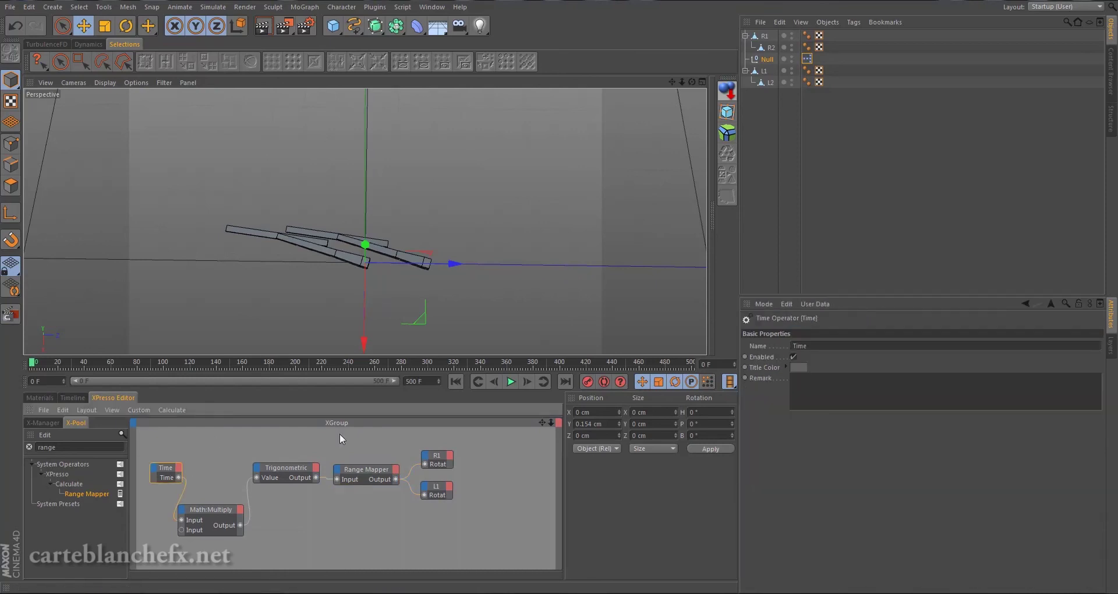
click(767, 355)
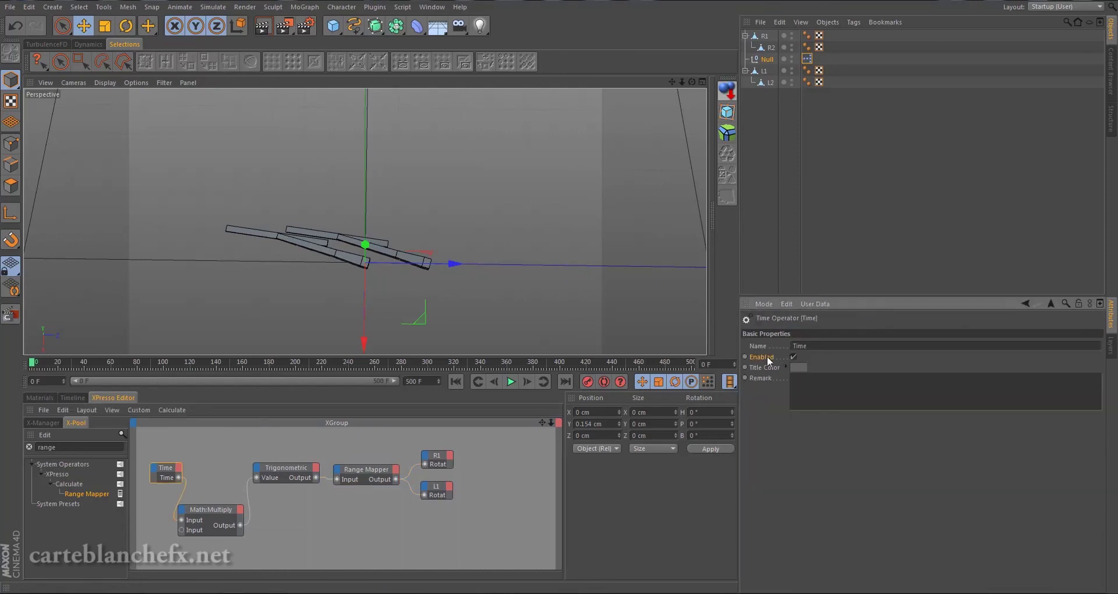
drag(612, 133, 613, 134)
right_click(628, 138)
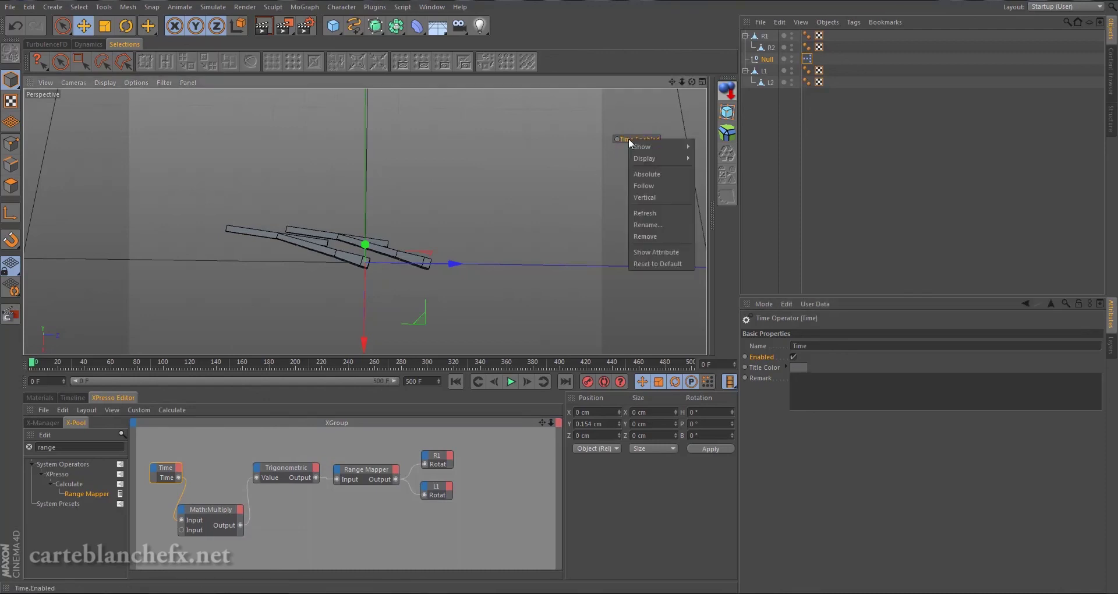
mouse_move(643, 147)
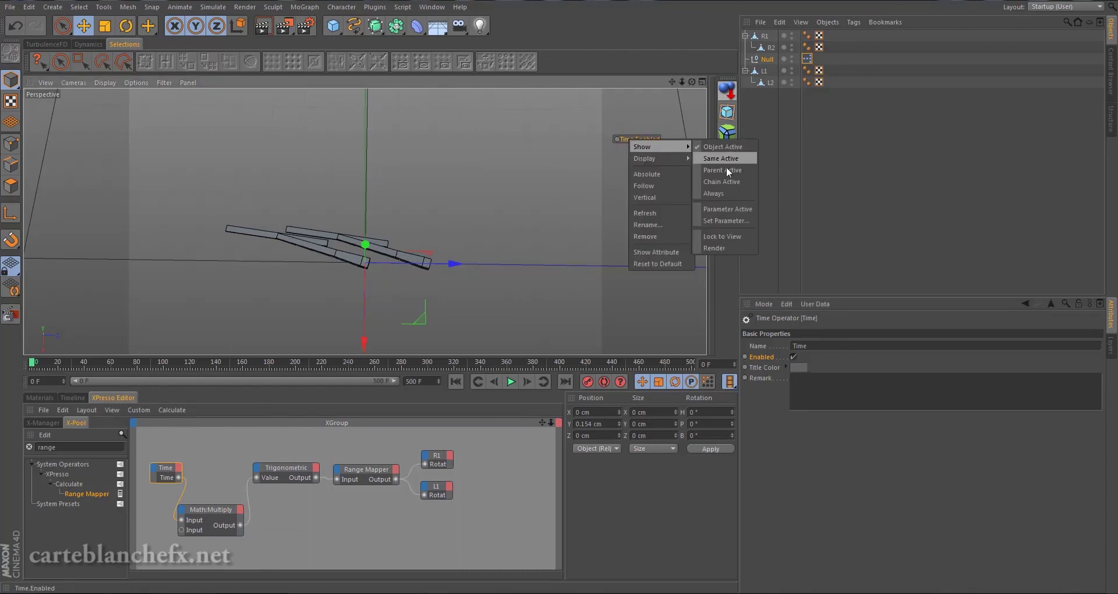
click(724, 193)
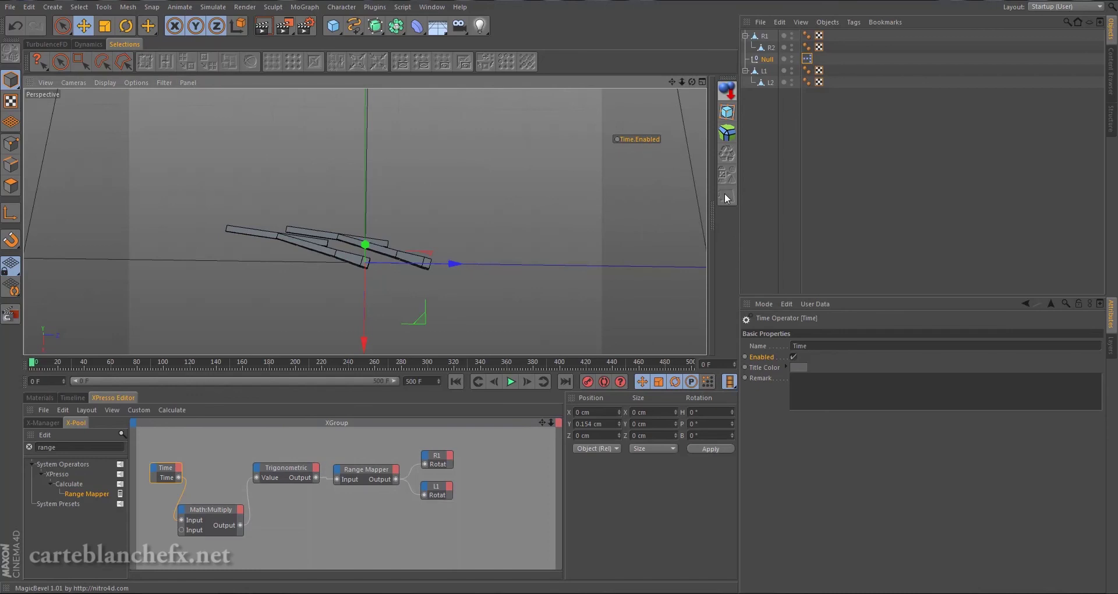
click(656, 222)
click(509, 380)
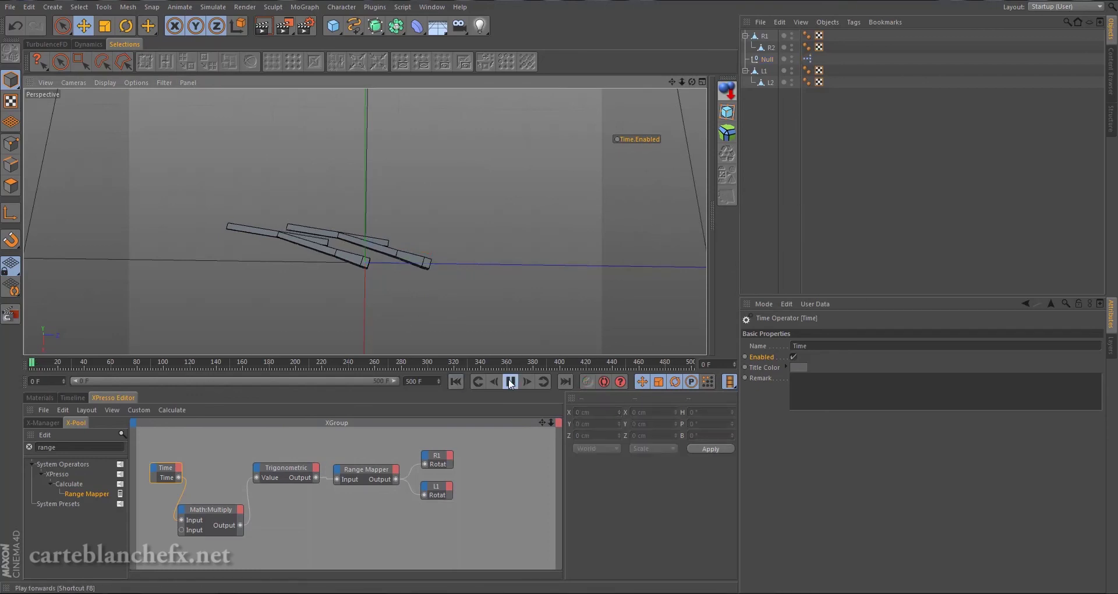
click(650, 139)
click(650, 139)
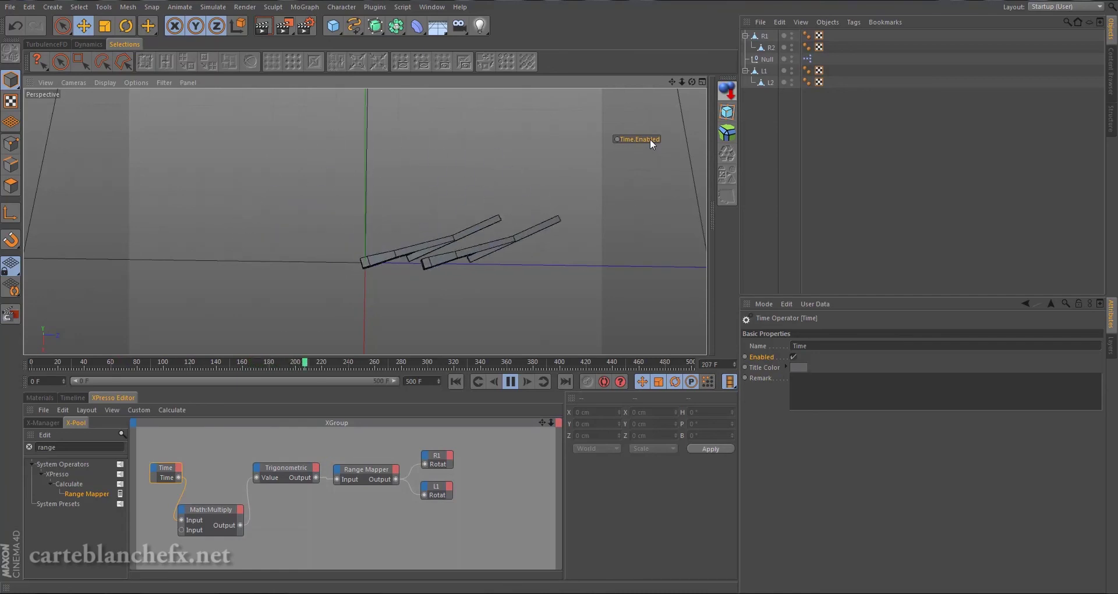
click(650, 139)
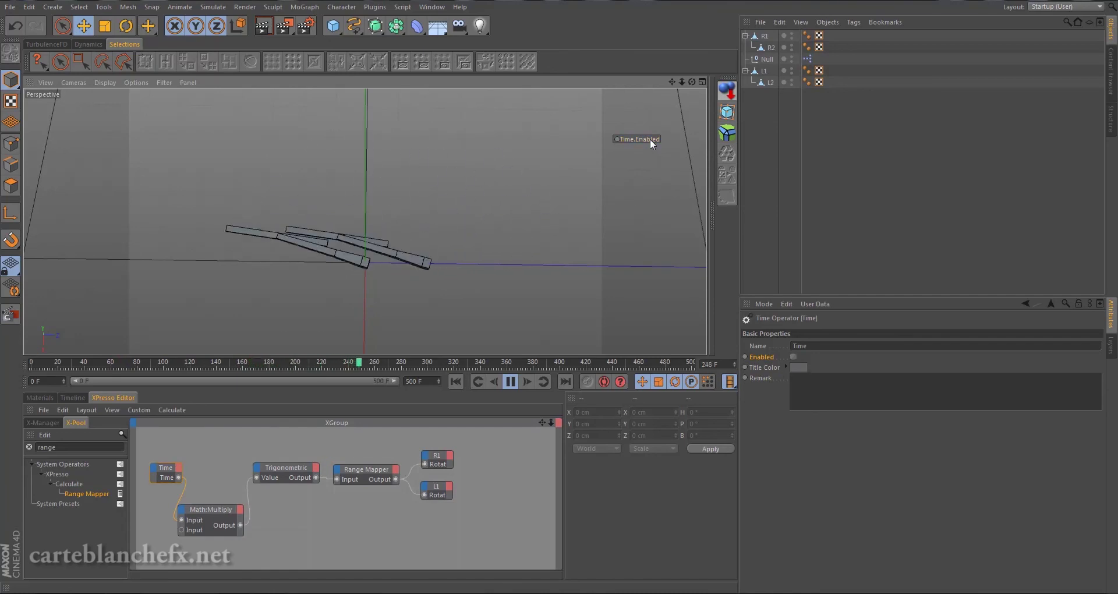
click(650, 139)
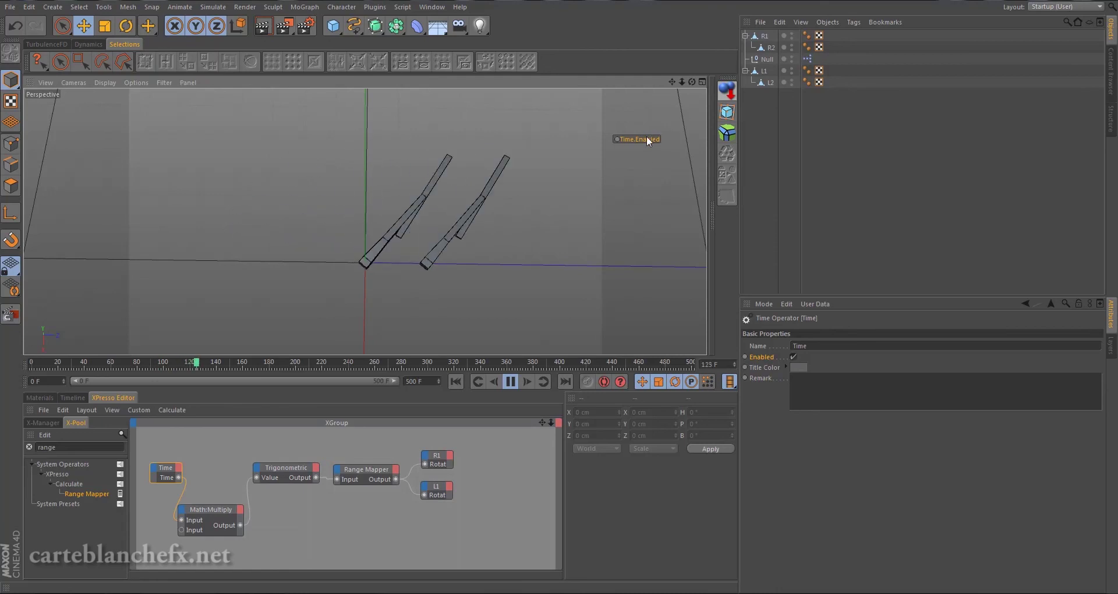
click(511, 381)
click(454, 381)
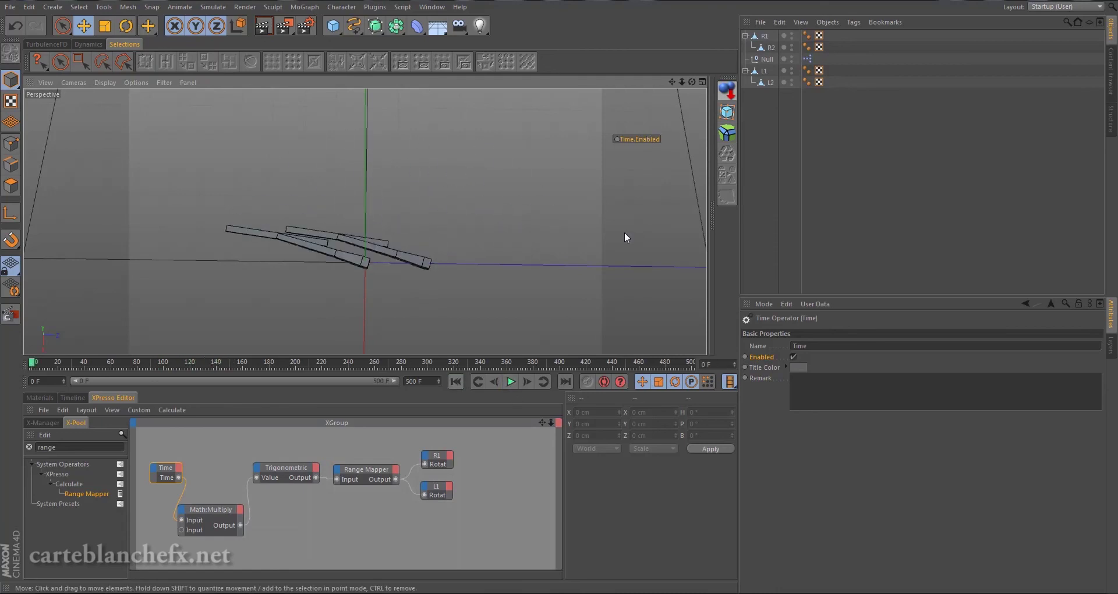